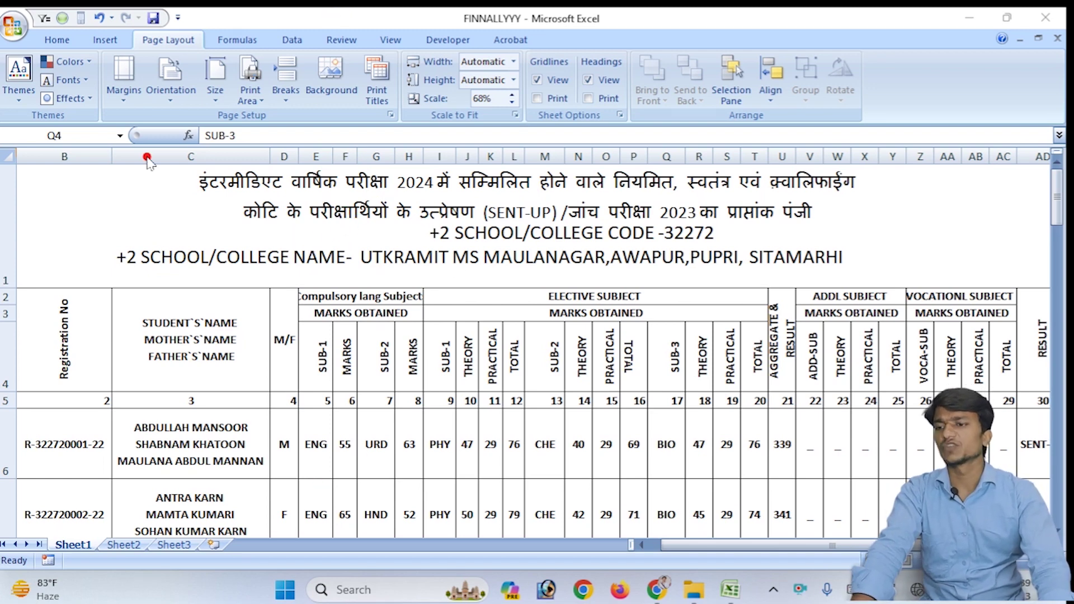
Bring the spreadsheet into focus and select the entire worksheet
click(1054, 249)
drag(1057, 199, 1036, 274)
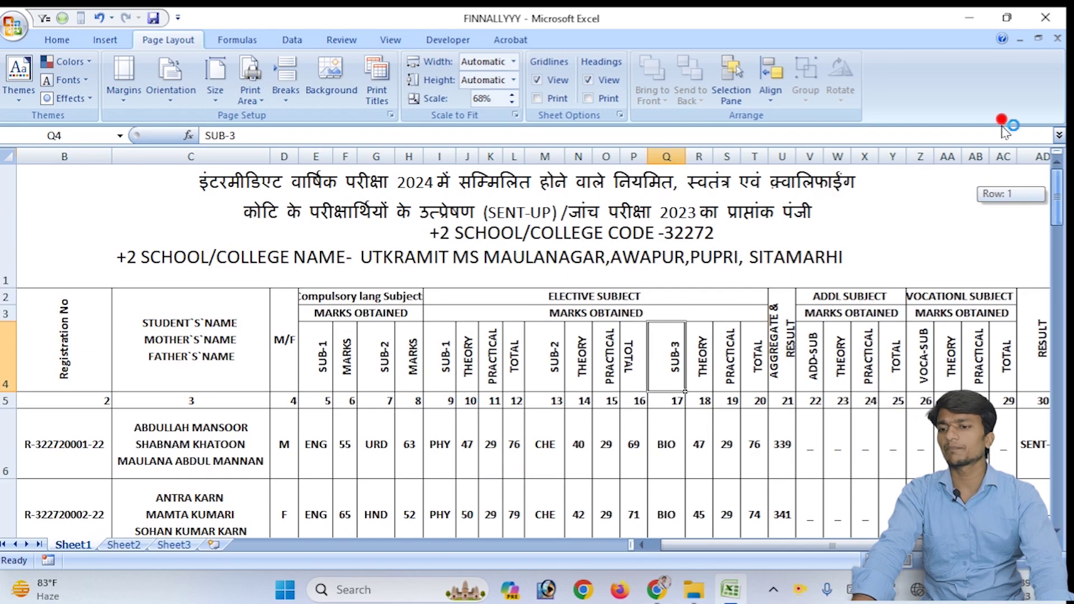
drag(1036, 274, 310, 358)
click(251, 276)
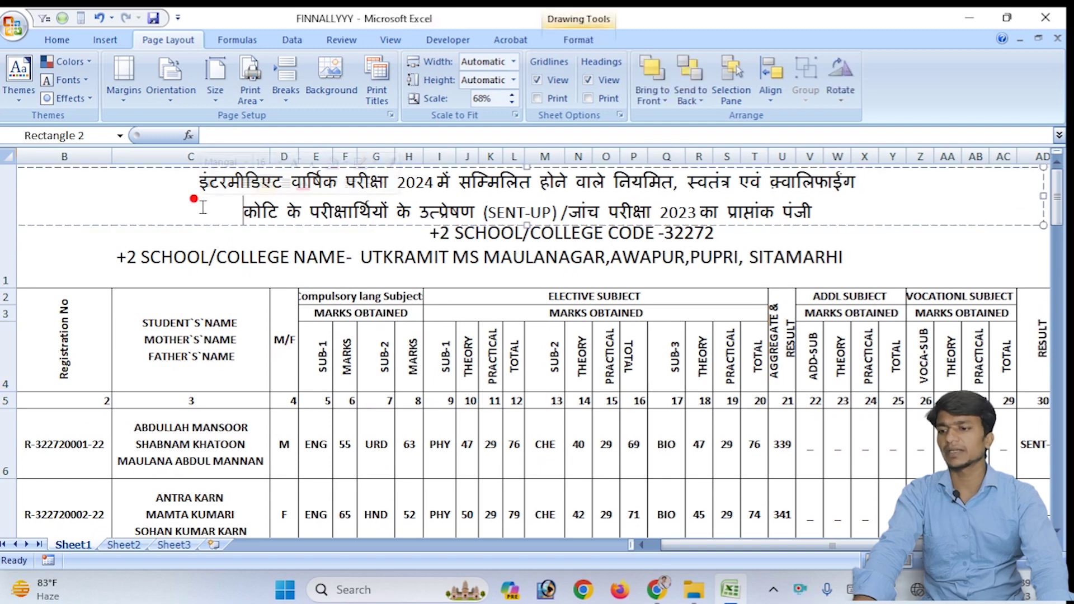
click(191, 356)
key(ctrl+a)
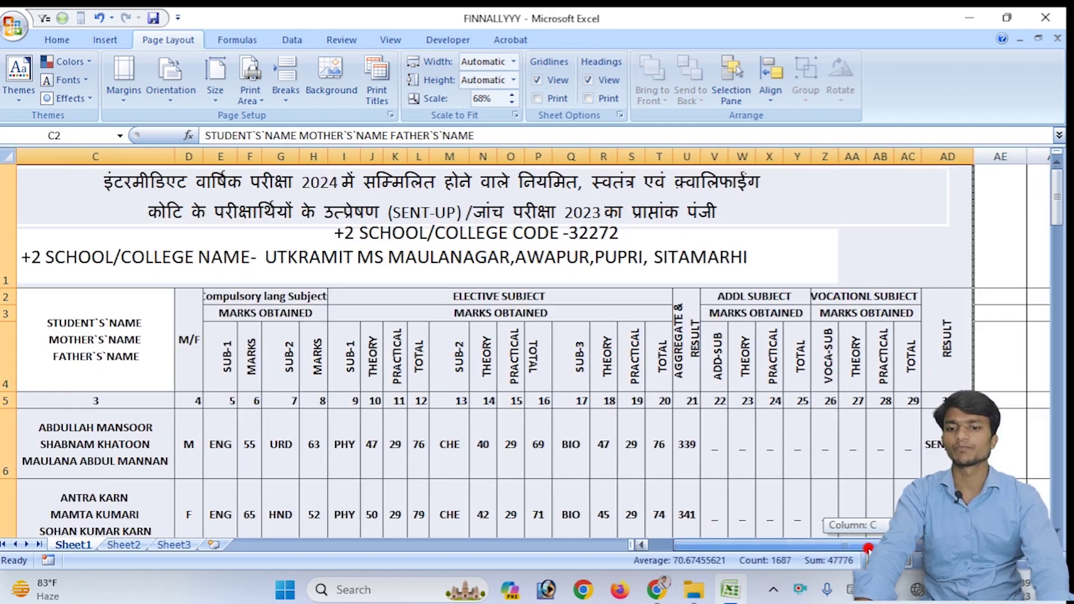
drag(817, 545, 797, 540)
Scroll through the register to find the signature line in row 60
scroll(492, 374, down, 12)
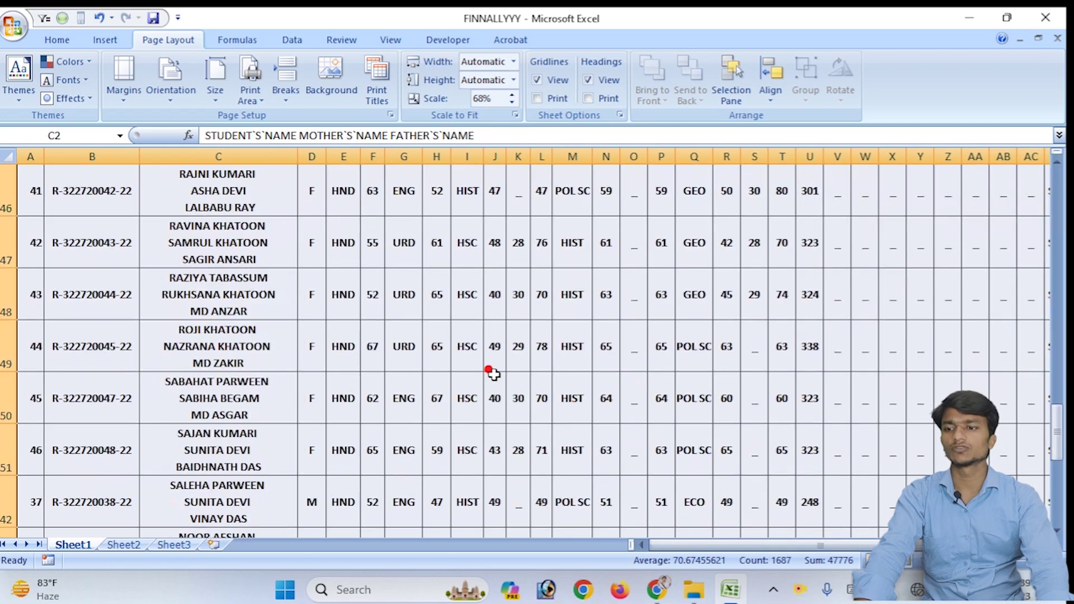
scroll(492, 374, down, 7)
scroll(495, 374, down, 2)
scroll(688, 342, up, 4)
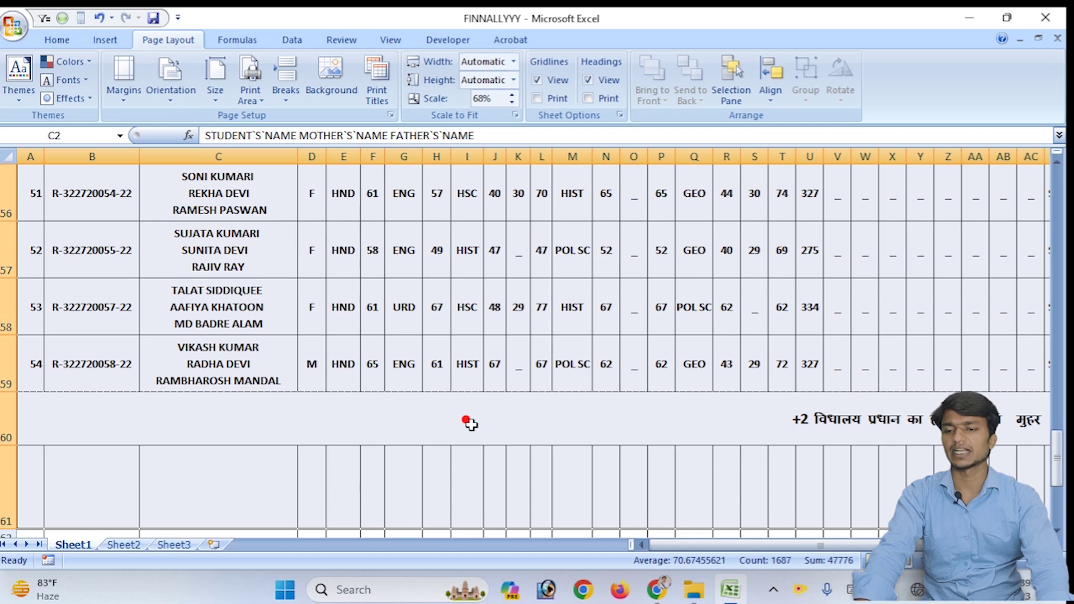
scroll(460, 305, up, 15)
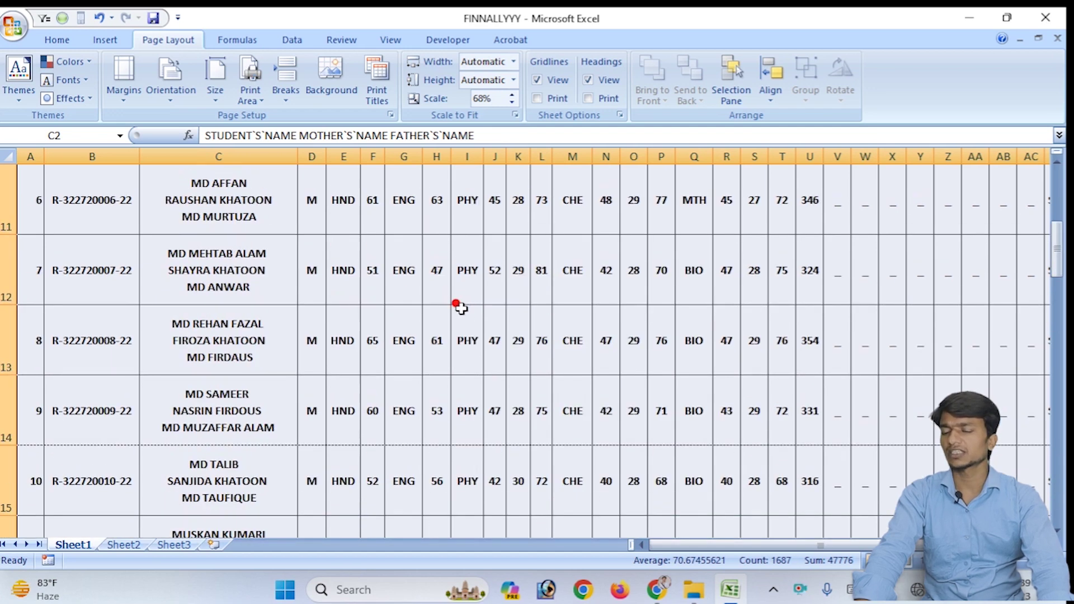
scroll(456, 305, up, 4)
click(203, 255)
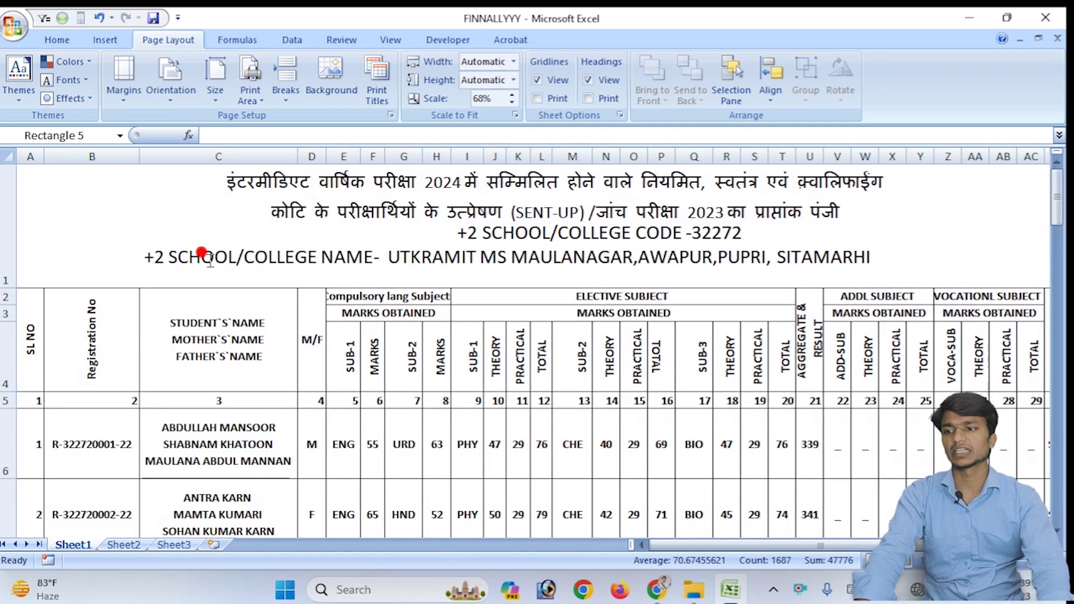
scroll(1055, 498, down, 5)
scroll(1055, 498, down, 15)
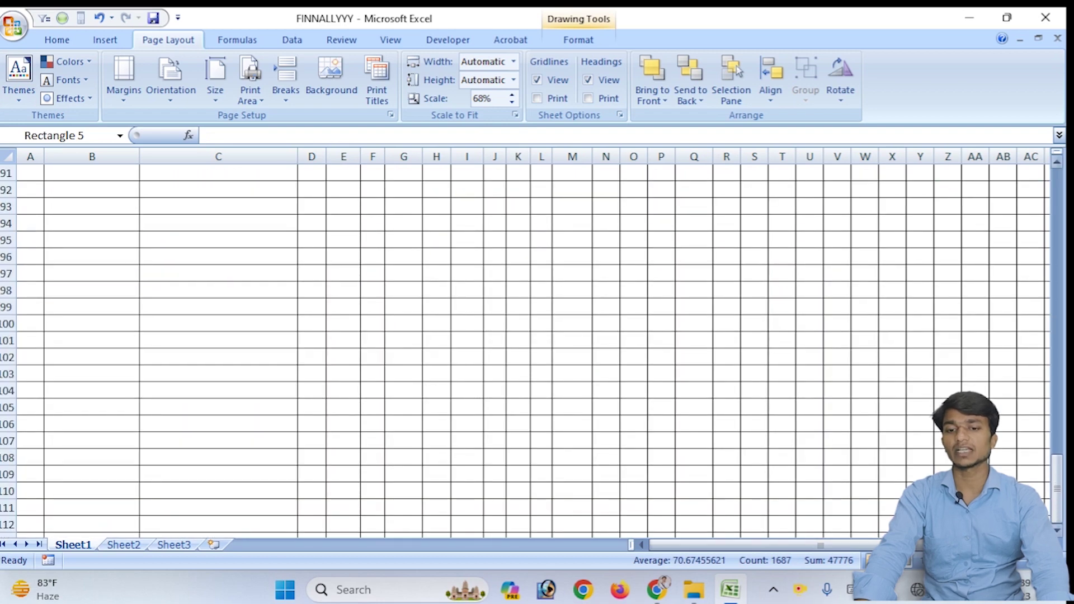
scroll(885, 482, up, 5)
scroll(525, 347, down, 3)
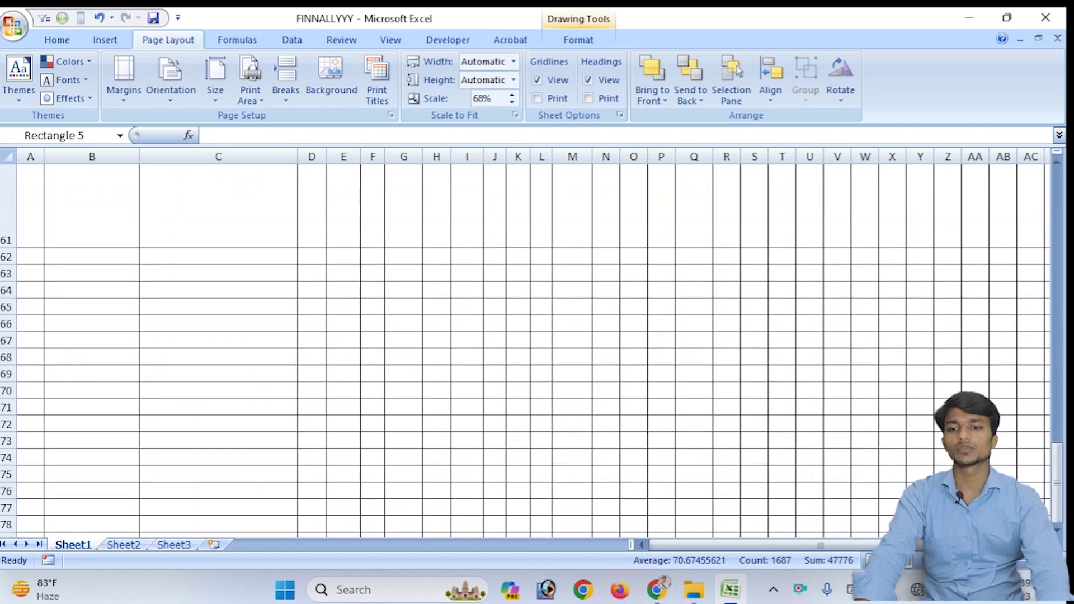
scroll(526, 346, up, 1)
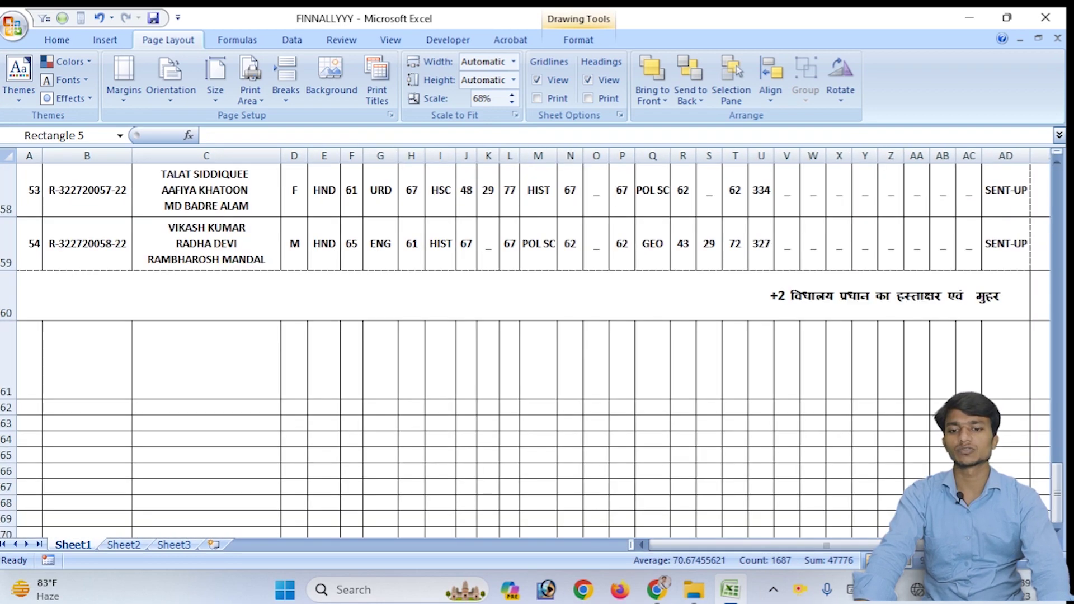
Delete the leading spaces from the row 60 signature-and-seal text, then return to the top
click(932, 291)
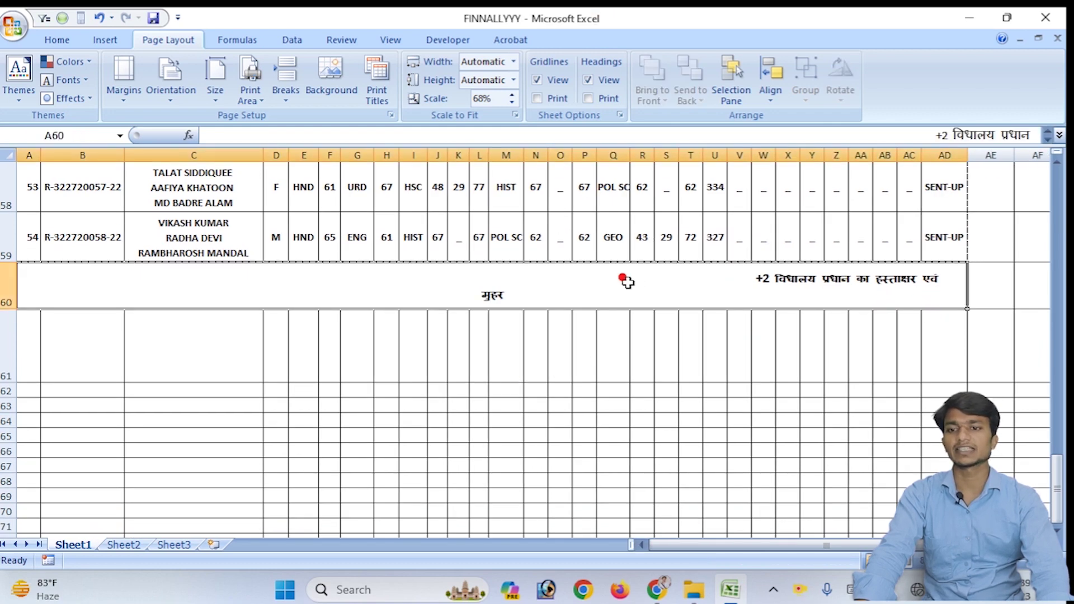
double_click(667, 271)
key(BackSpace)
key(BackSpace)
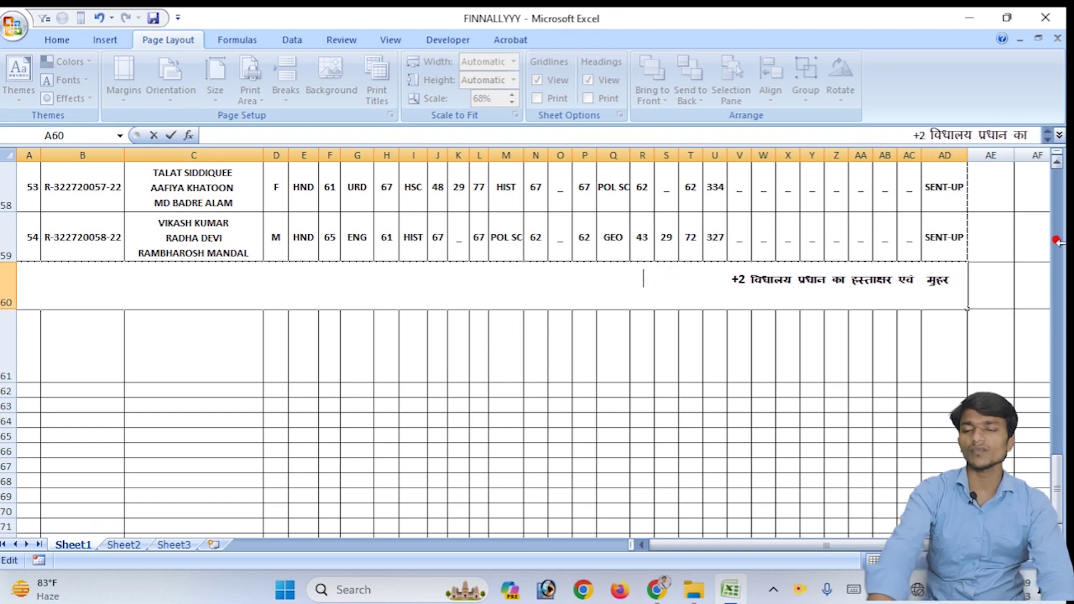
scroll(447, 341, up, 7)
scroll(464, 335, up, 12)
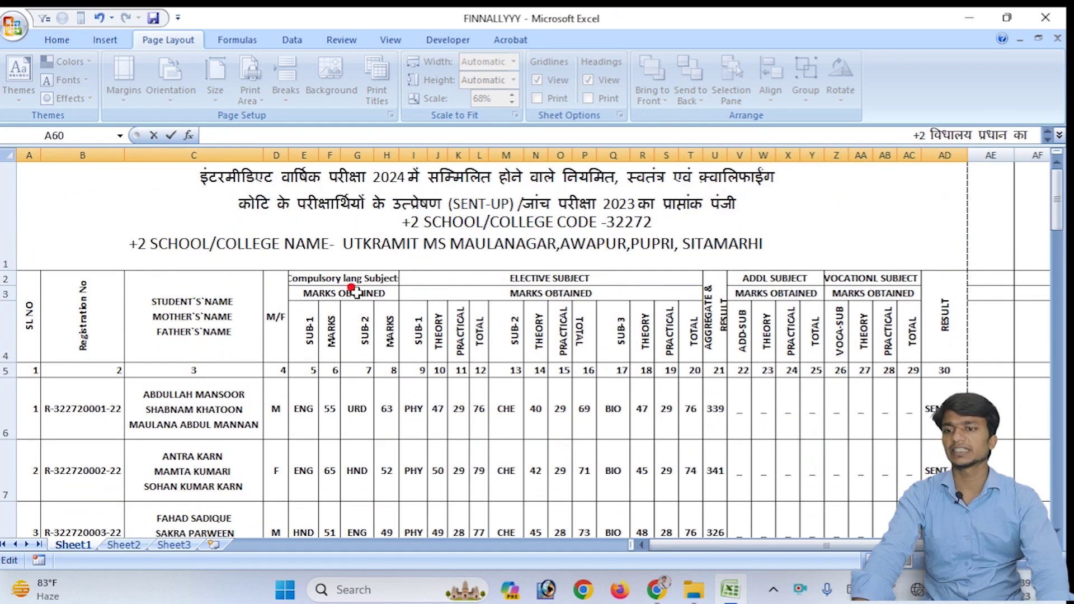
click(329, 176)
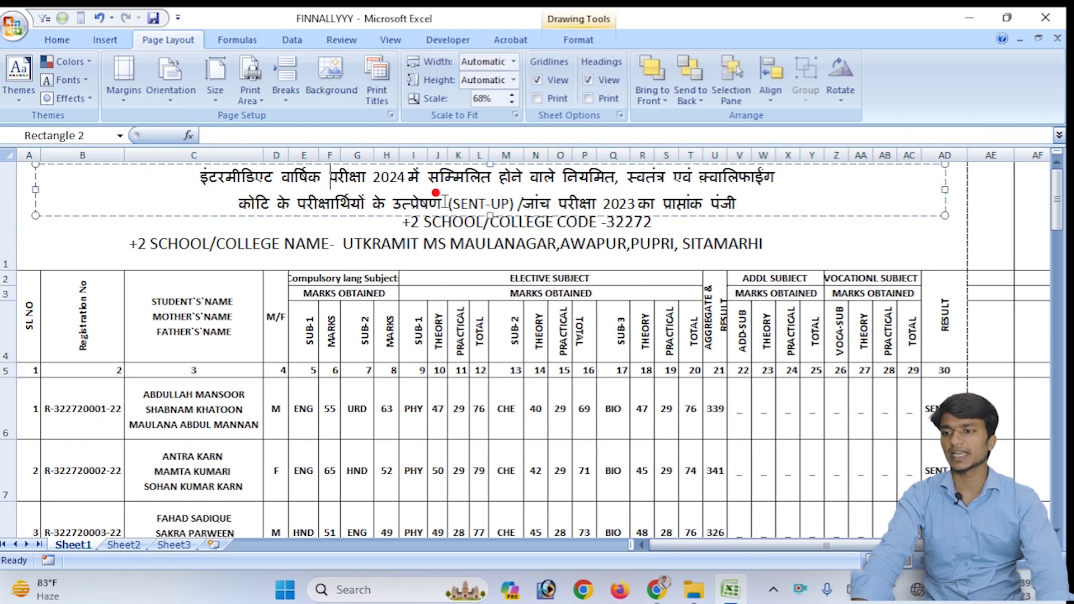
click(467, 228)
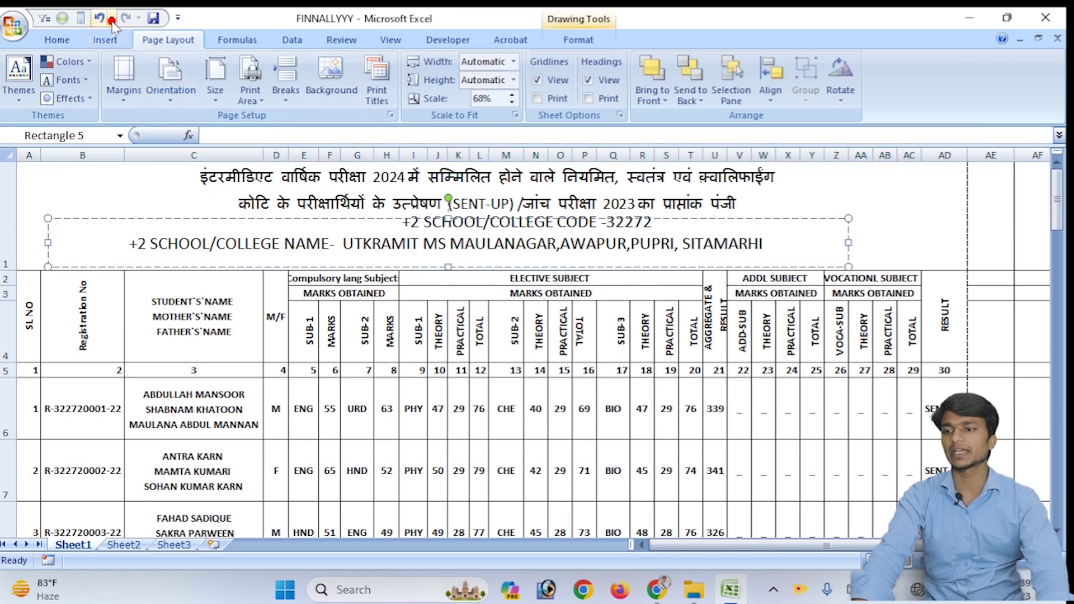
click(91, 56)
click(100, 42)
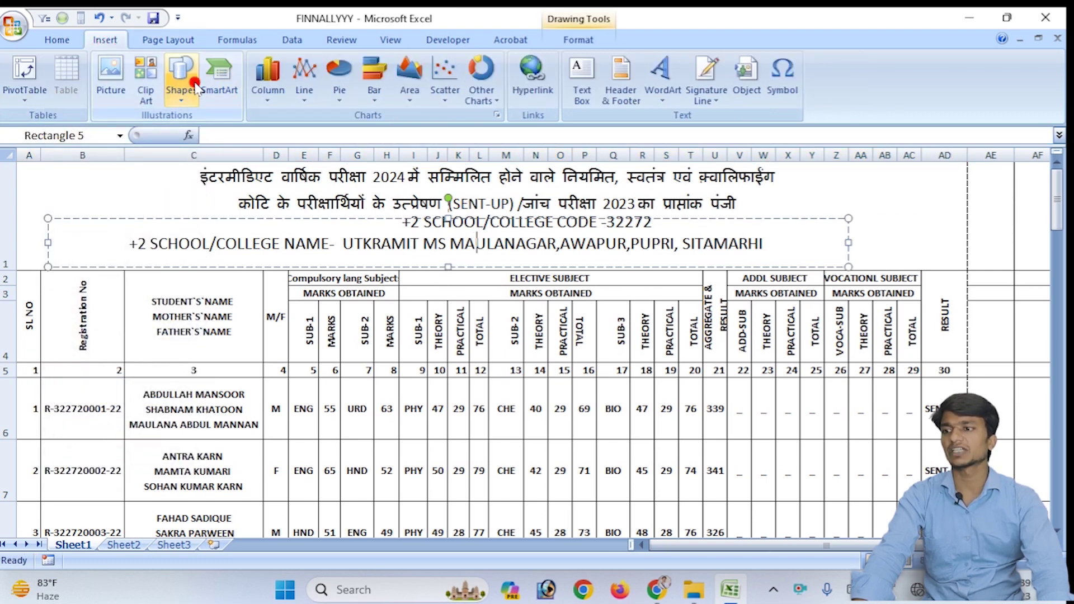
click(181, 78)
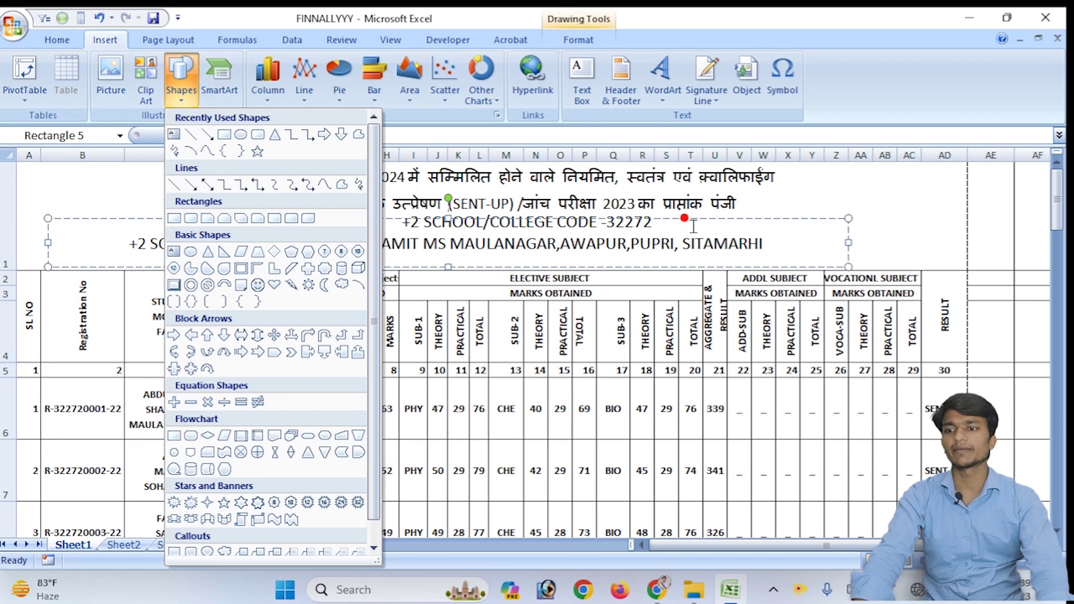
click(823, 180)
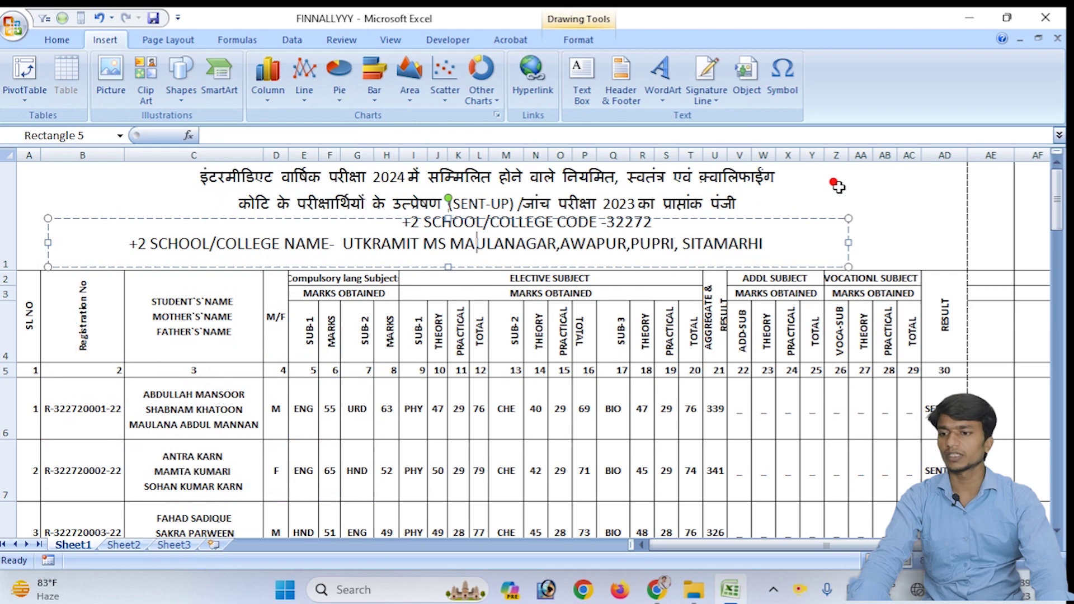
click(203, 186)
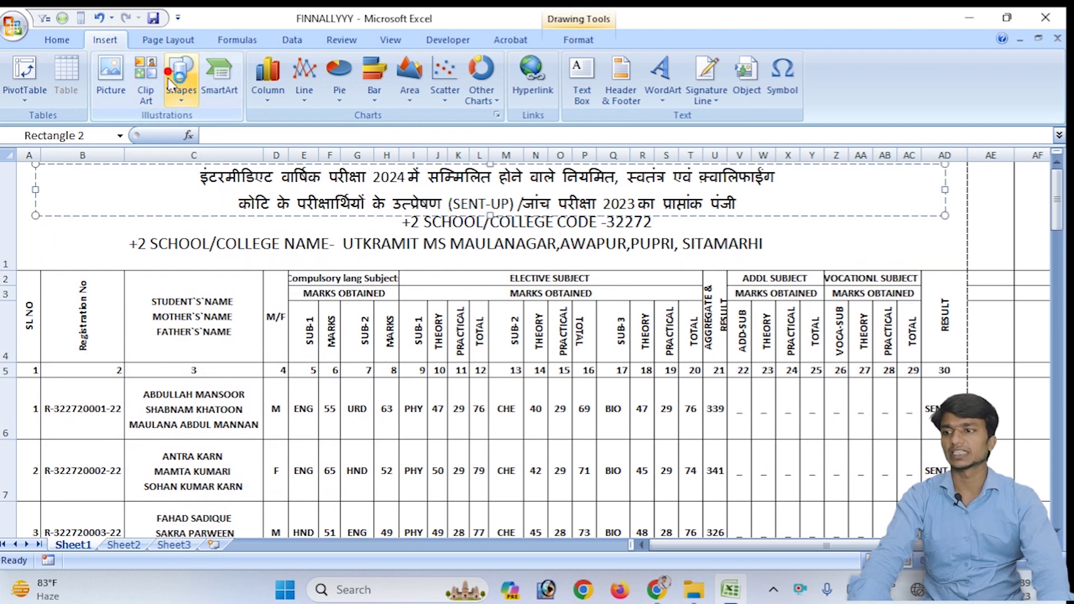
click(181, 78)
click(224, 135)
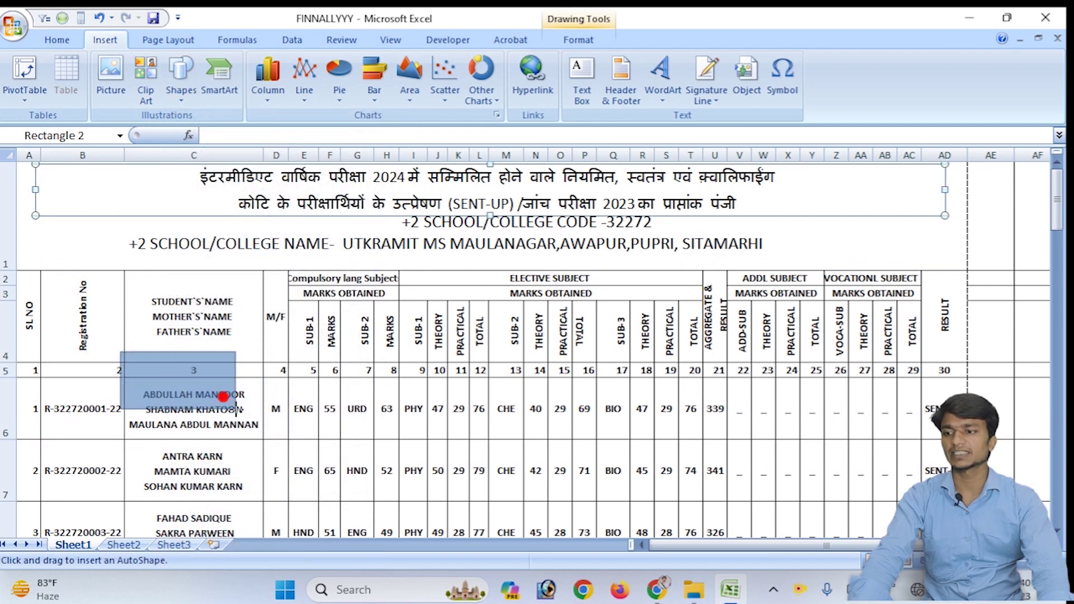
drag(119, 352, 676, 482)
right_click(263, 395)
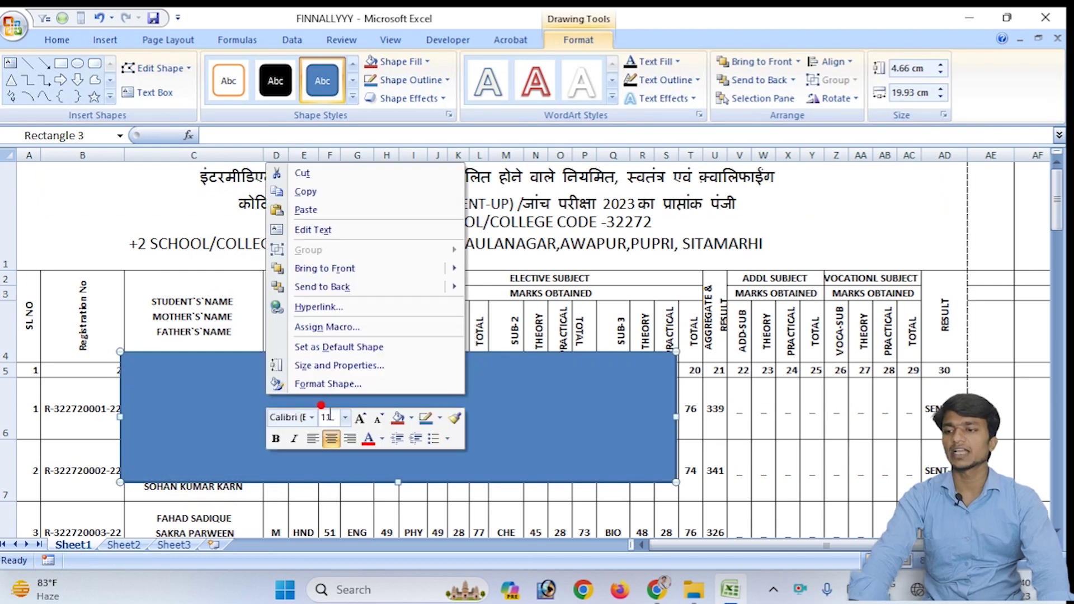
click(348, 237)
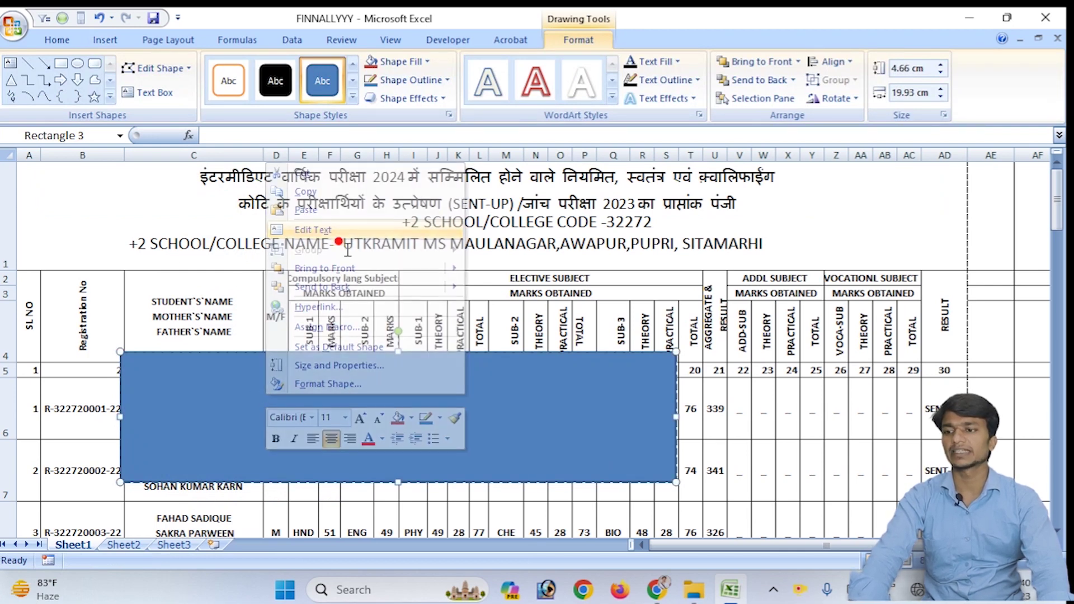
text(fvfxcvxcv)
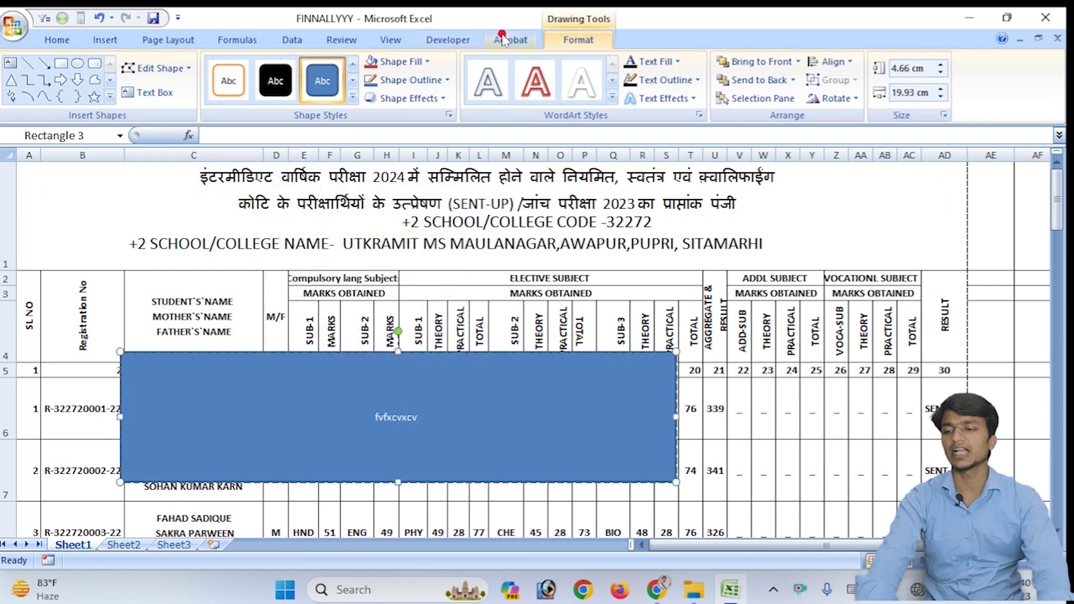
click(425, 62)
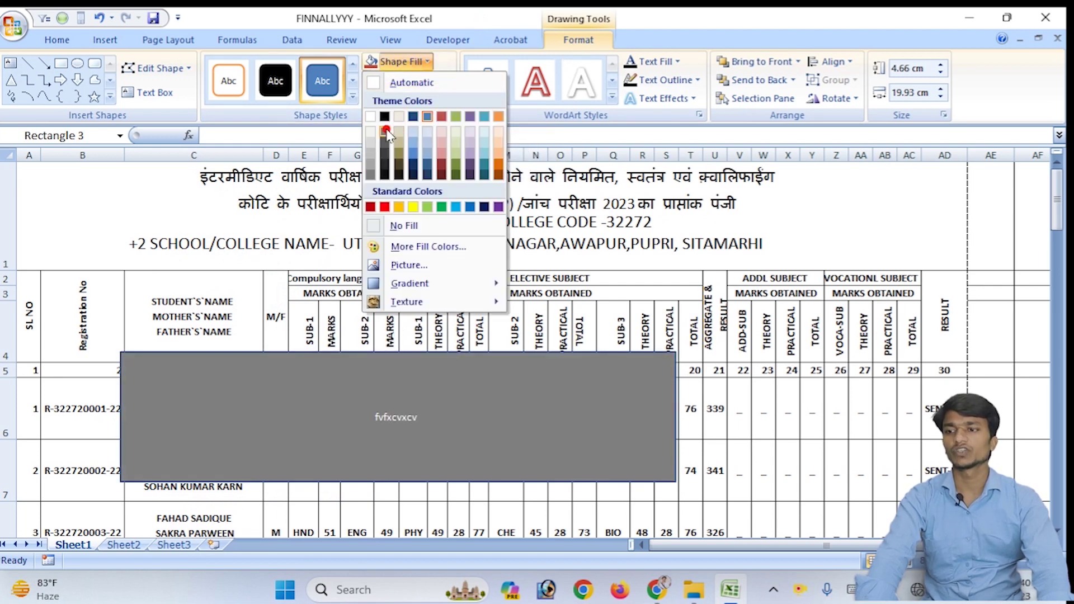
click(404, 225)
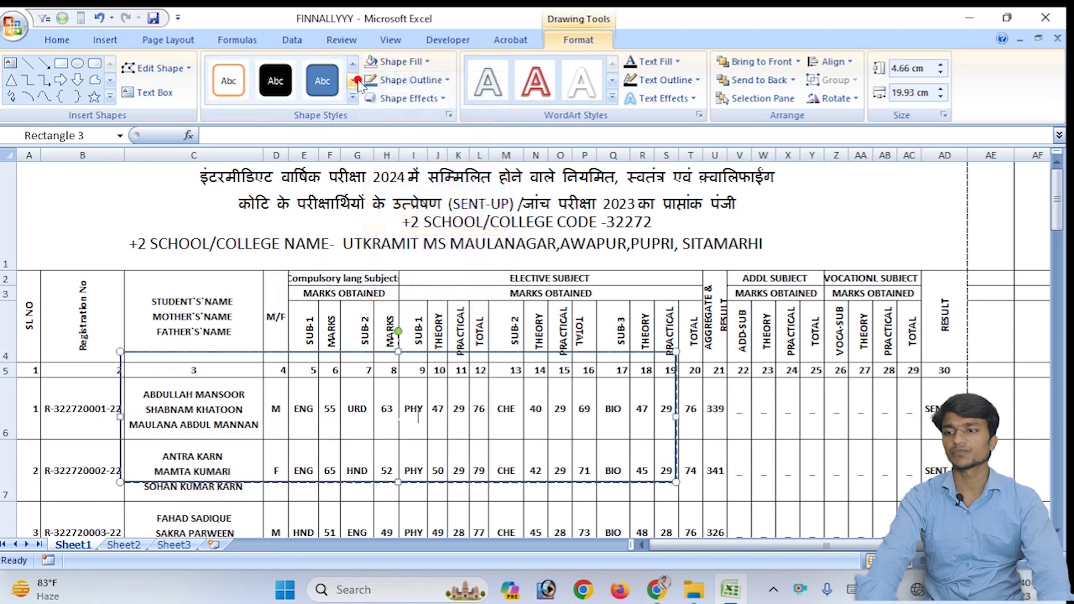
click(411, 80)
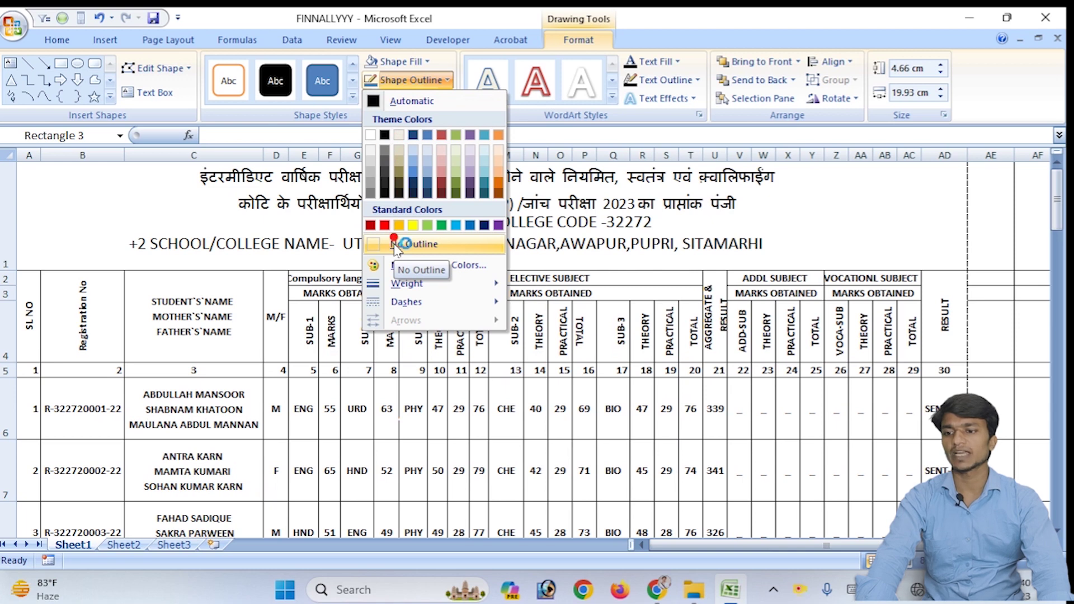
click(496, 440)
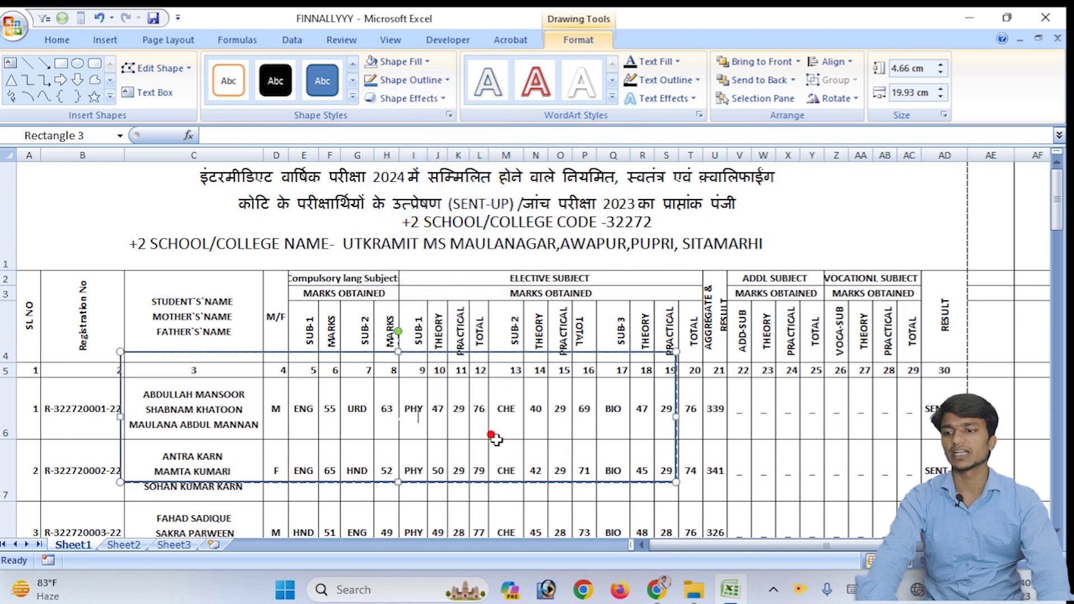
right_click(426, 349)
click(456, 135)
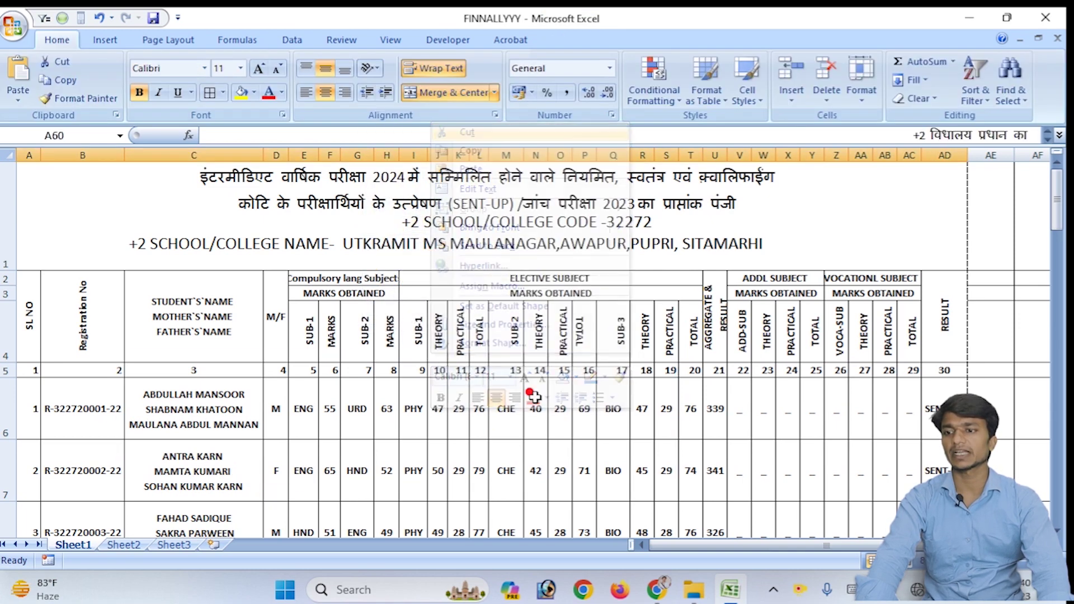
Select the whole register A1:AD60, from signature row 60 up to title row 1
double_click(165, 272)
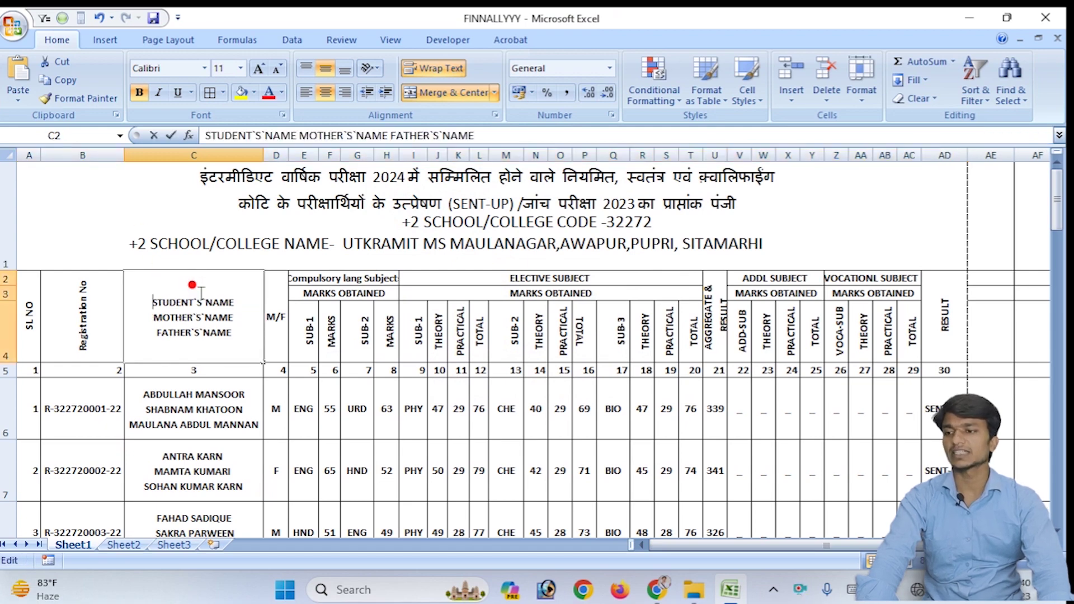
scroll(763, 403, down, 15)
scroll(857, 444, down, 7)
scroll(856, 442, up, 6)
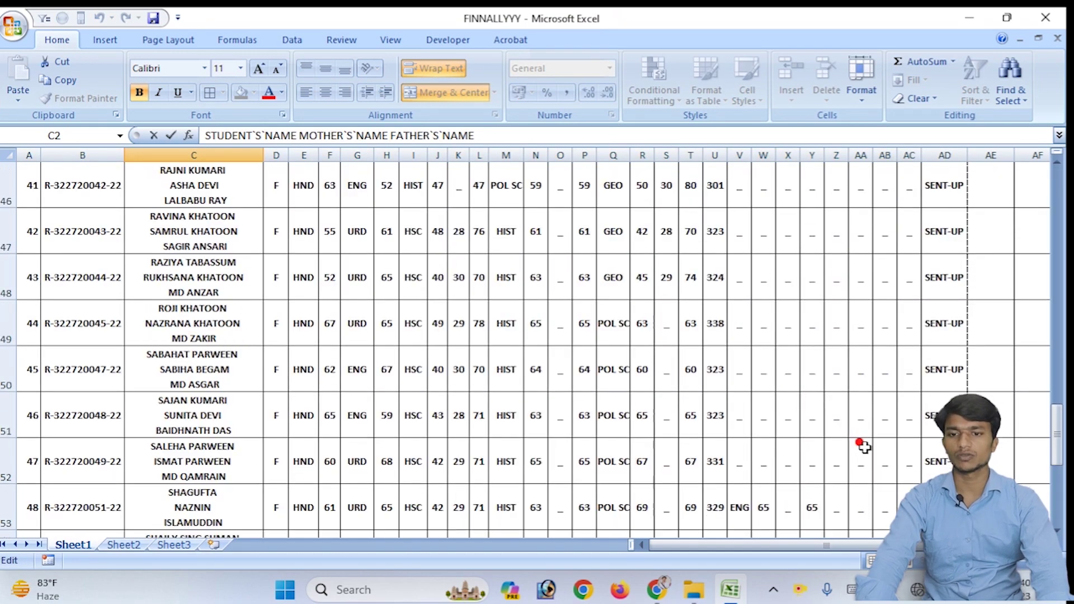
scroll(858, 445, down, 3)
drag(948, 397, 663, 298)
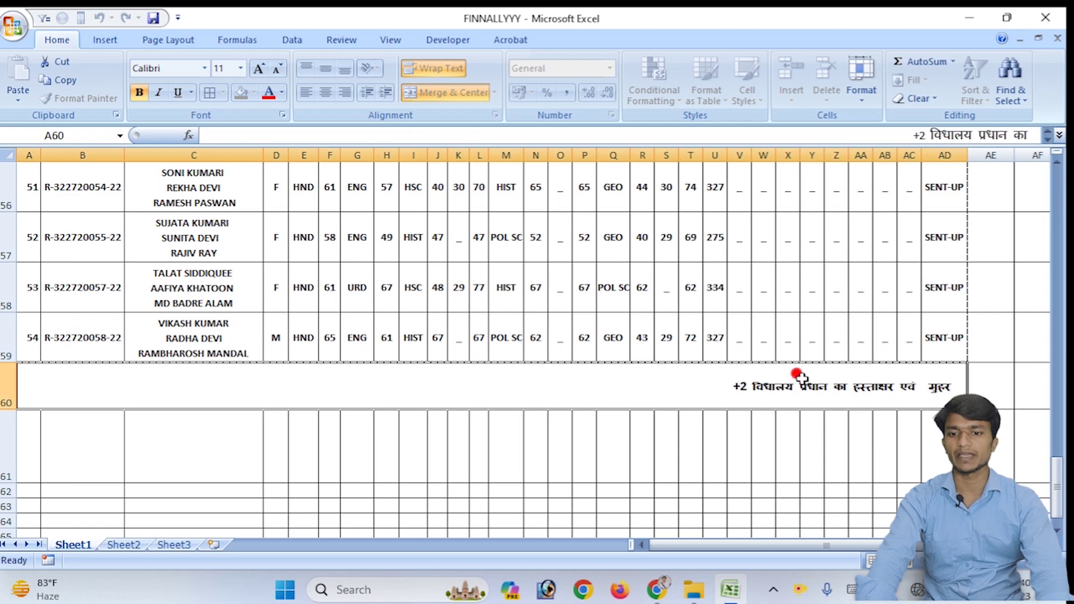
drag(632, 274, 600, 133)
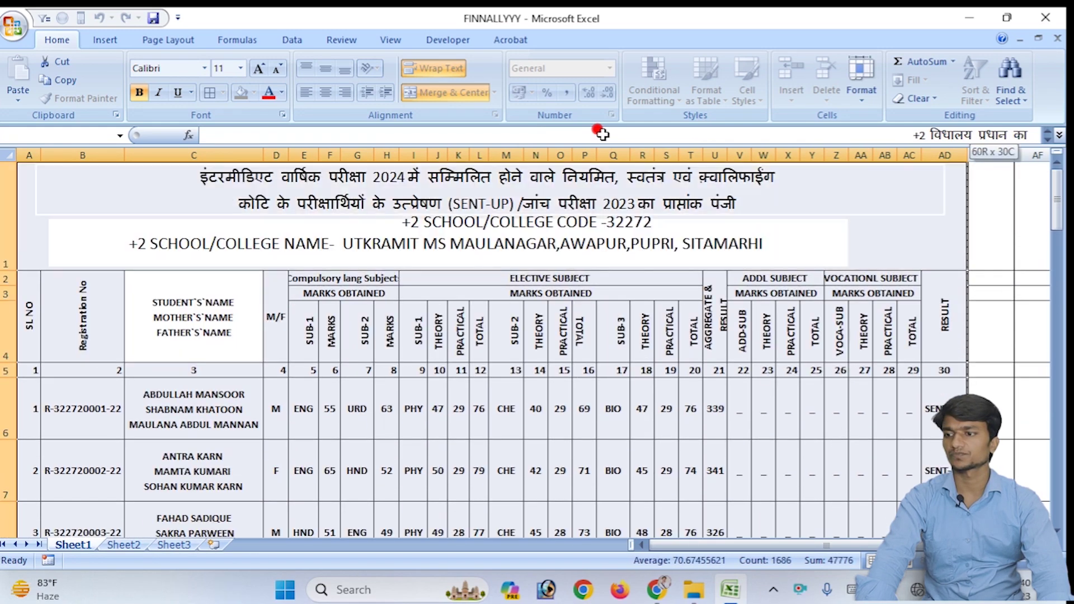
drag(600, 133, 600, 133)
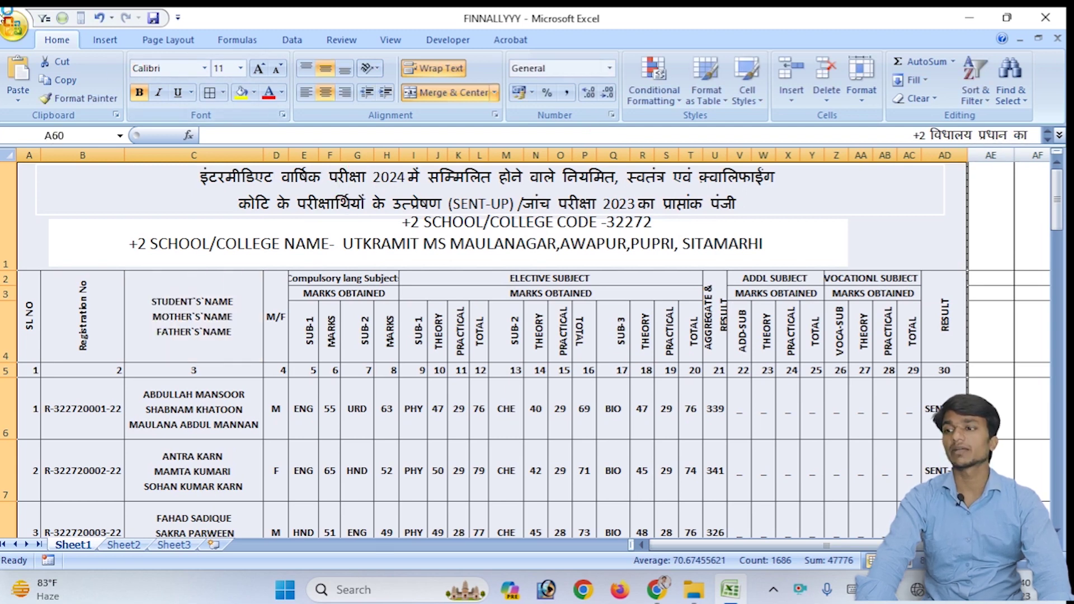
click(5, 21)
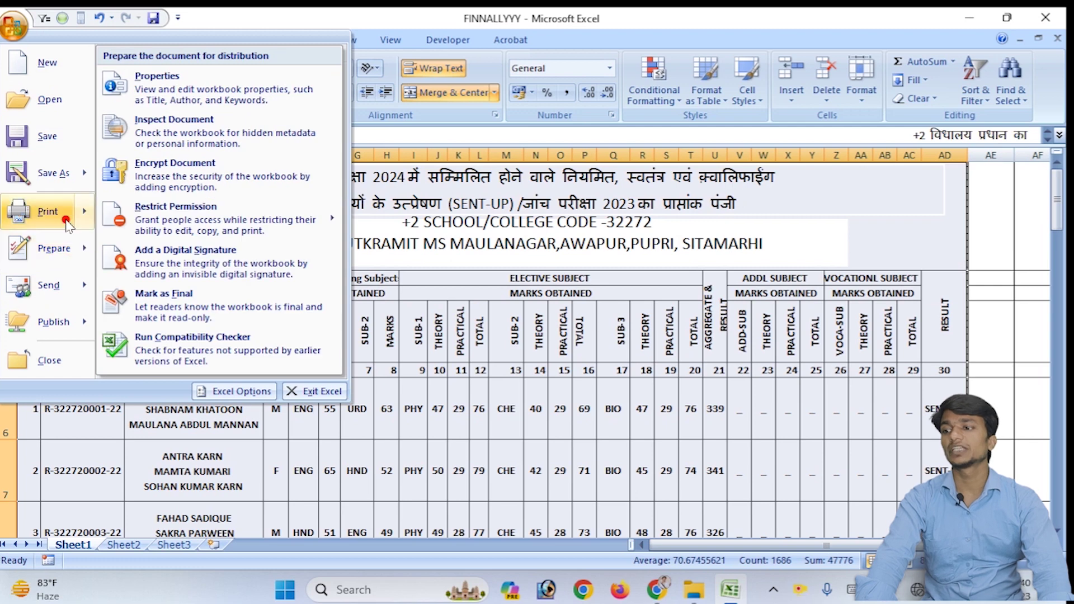
Open the register's print preview and switch the page orientation to portrait
mouse_move(48, 212)
click(156, 188)
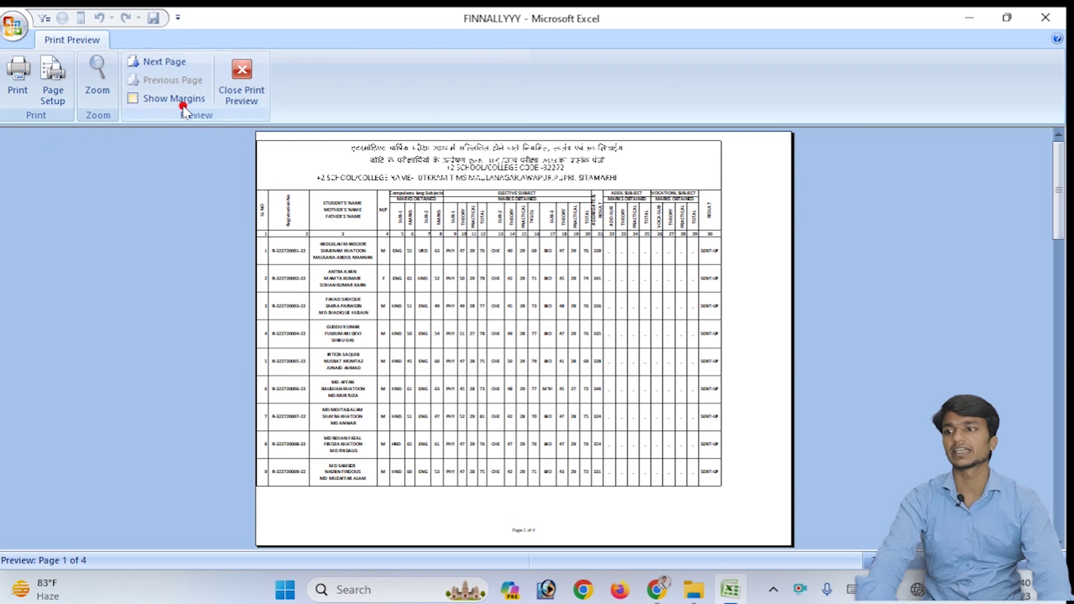
click(52, 98)
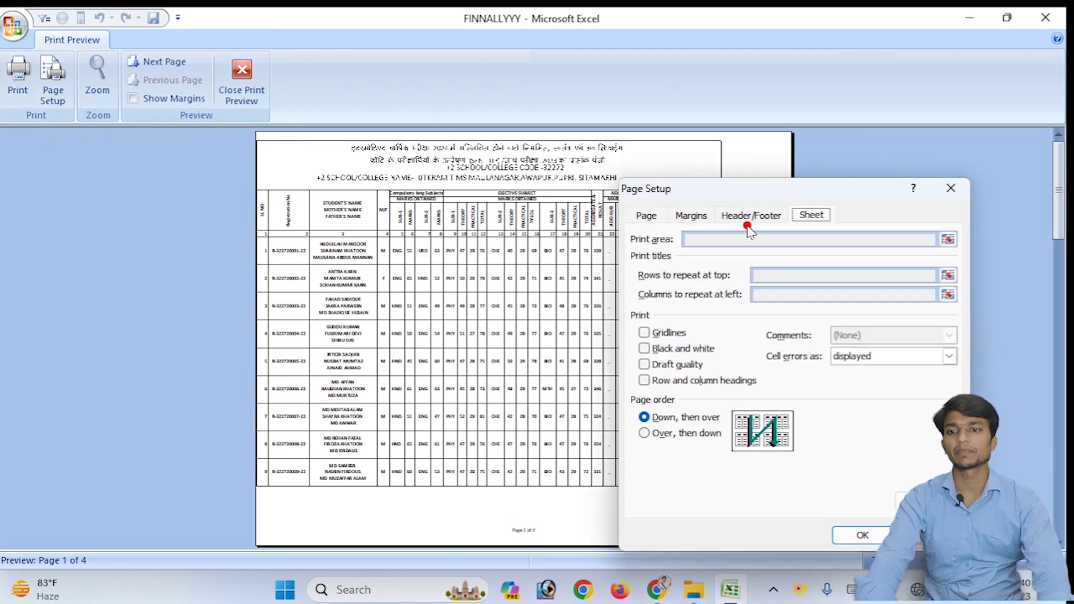
click(751, 215)
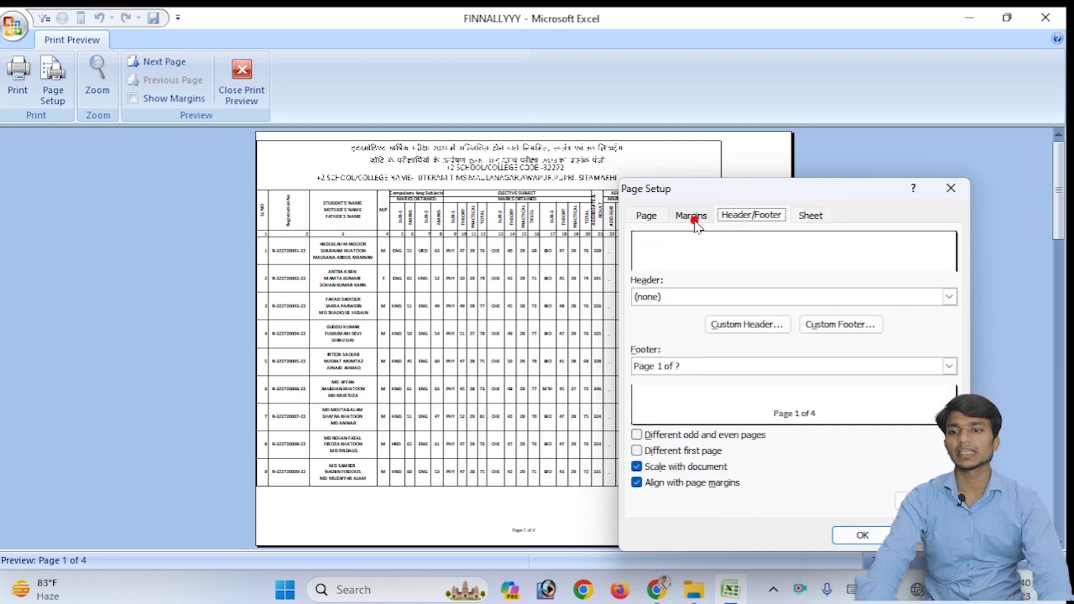
click(692, 217)
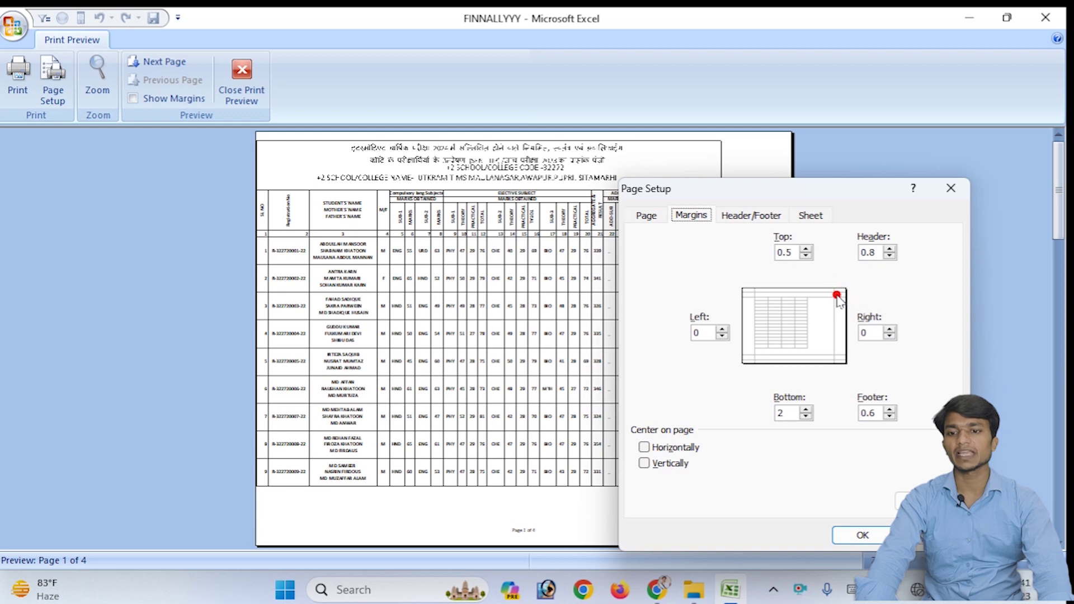
click(654, 216)
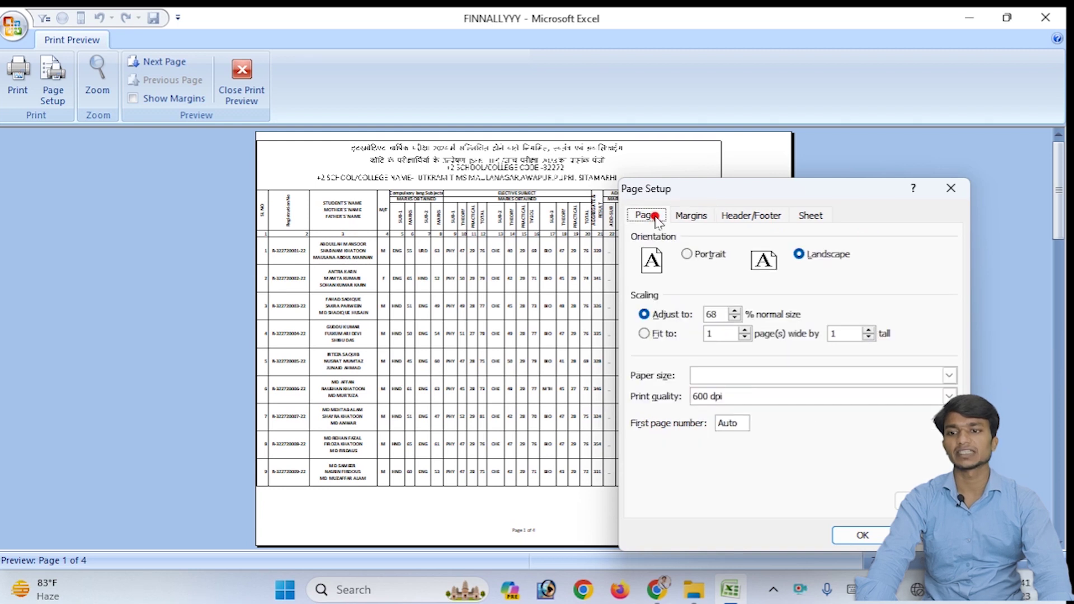
click(691, 219)
click(649, 216)
click(686, 256)
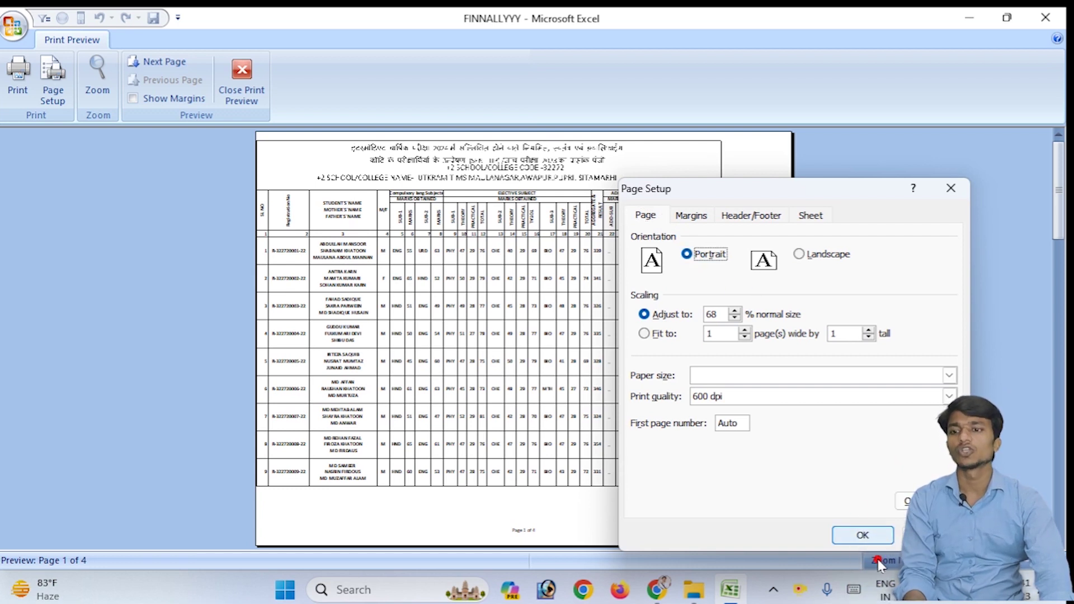
click(852, 535)
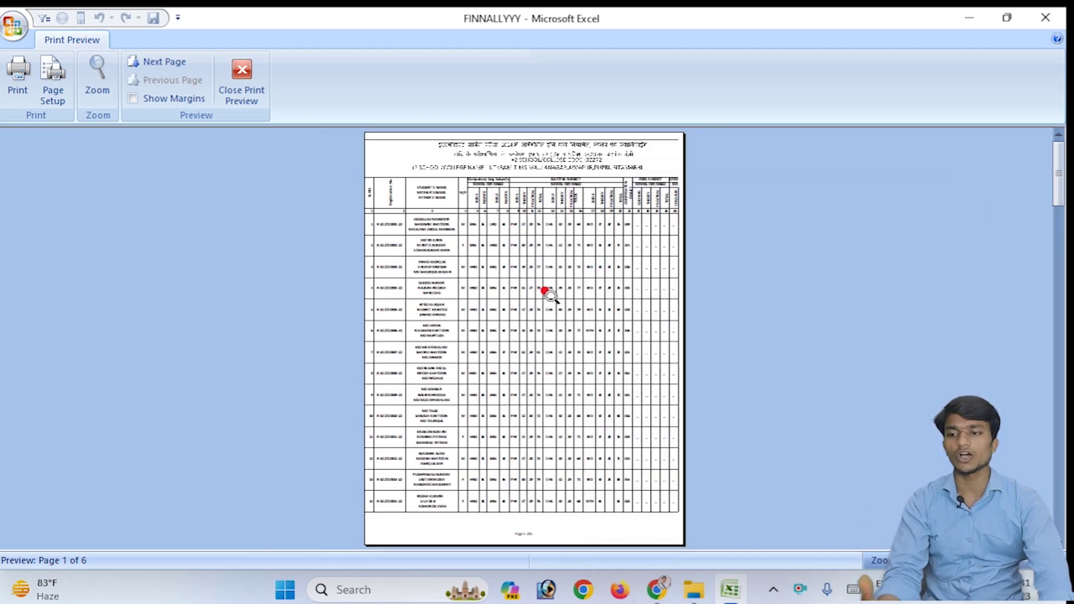
Switch back to landscape, laying the register over 4 pages at 68% scaling
click(53, 78)
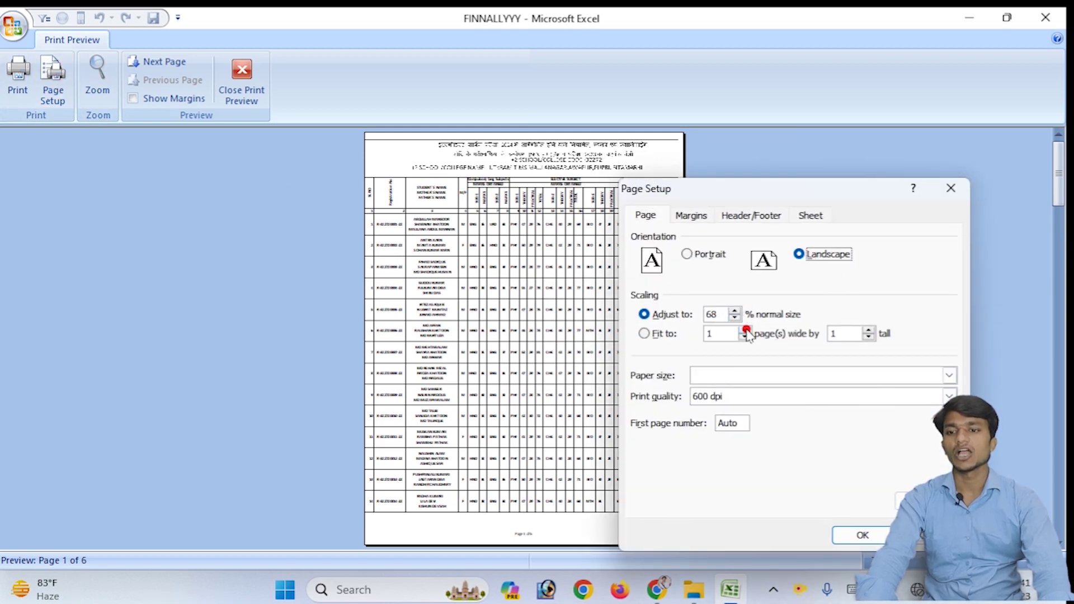
click(872, 535)
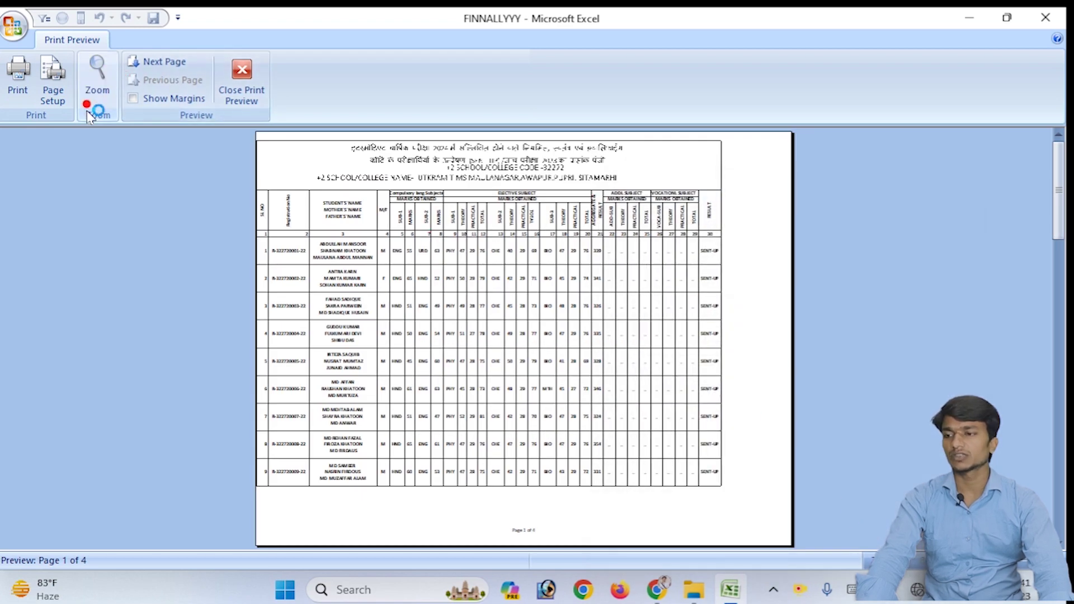
click(52, 78)
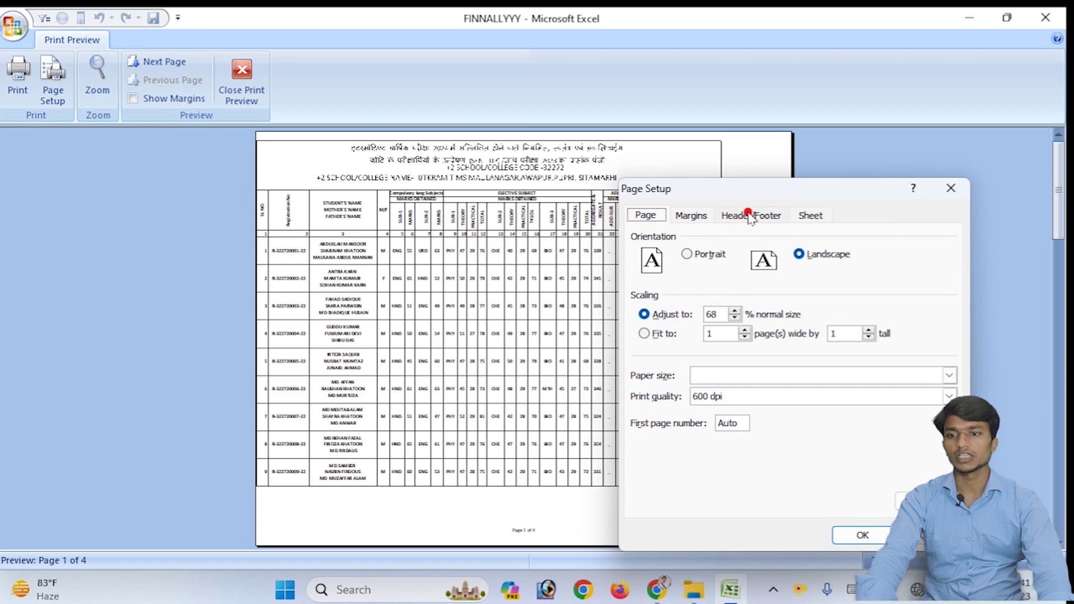
Set the left, right and bottom margins to 0.5 and check the fit in the preview
click(688, 215)
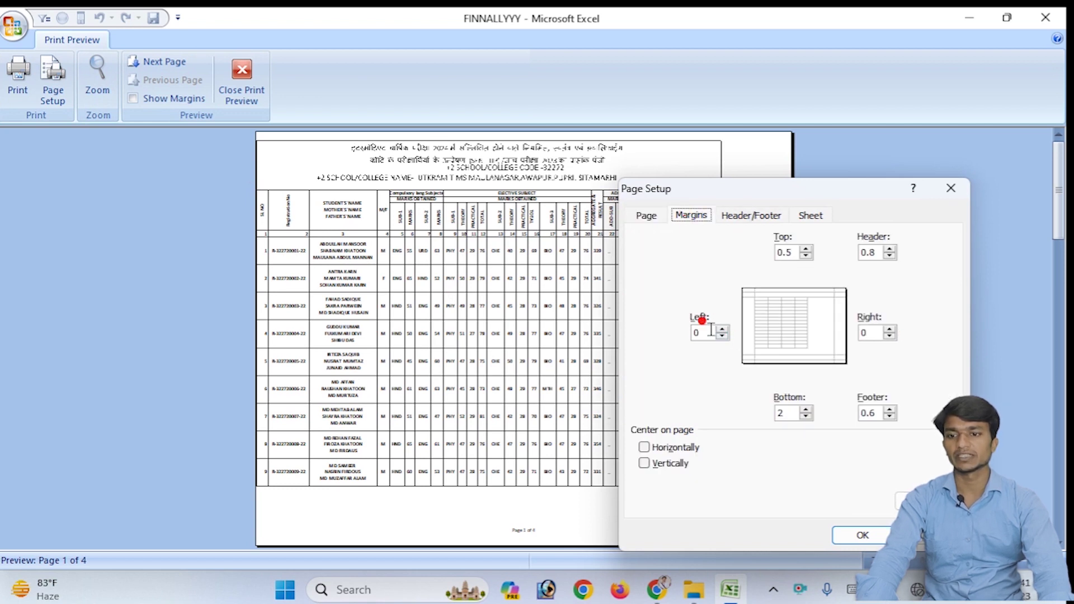
click(710, 332)
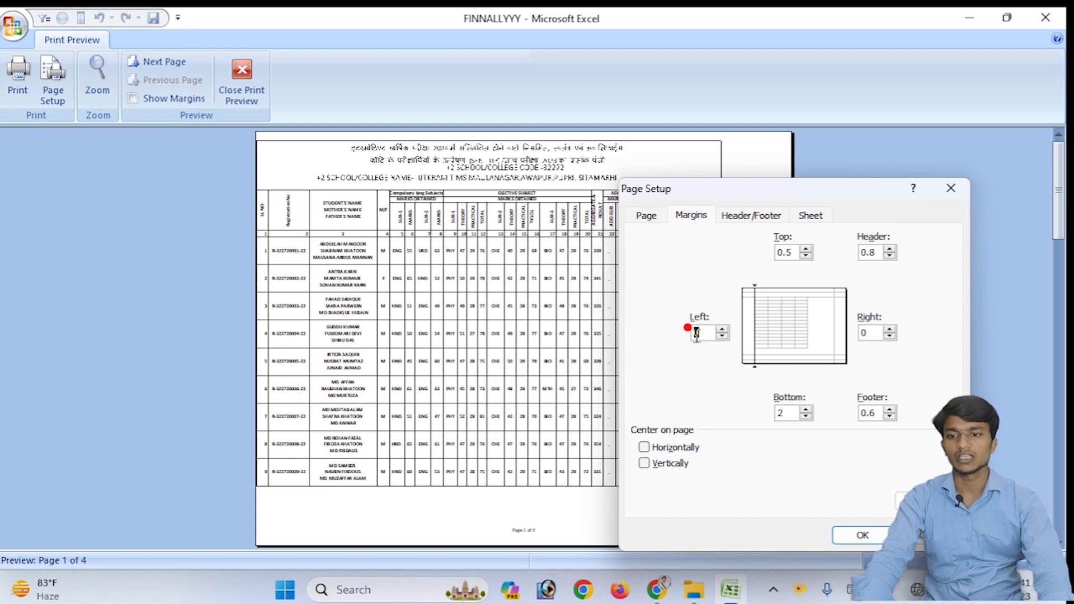
text(0.5)
click(881, 366)
click(861, 335)
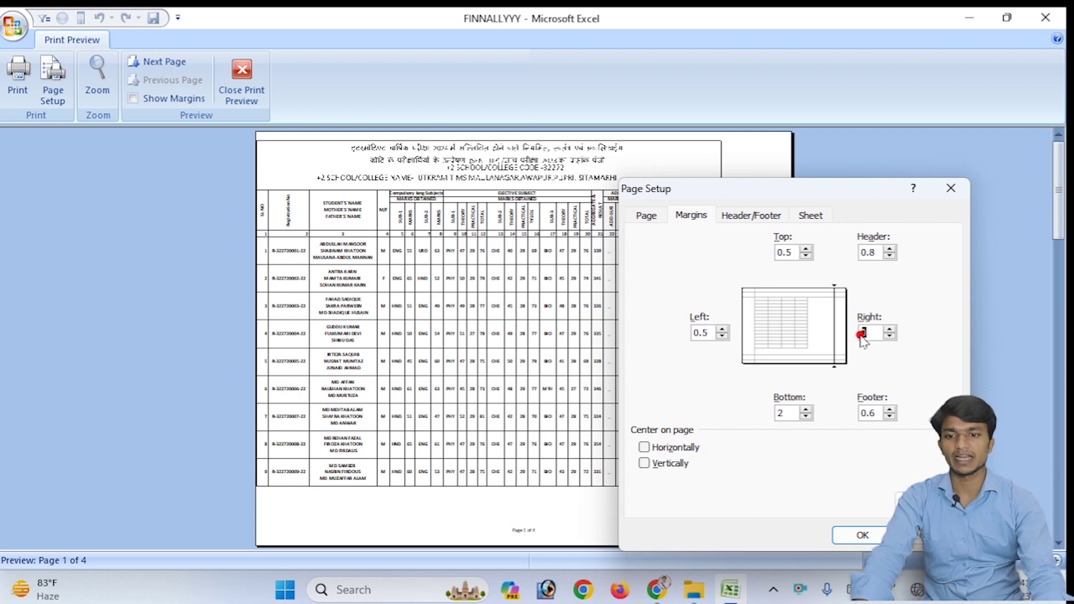
text(.5)
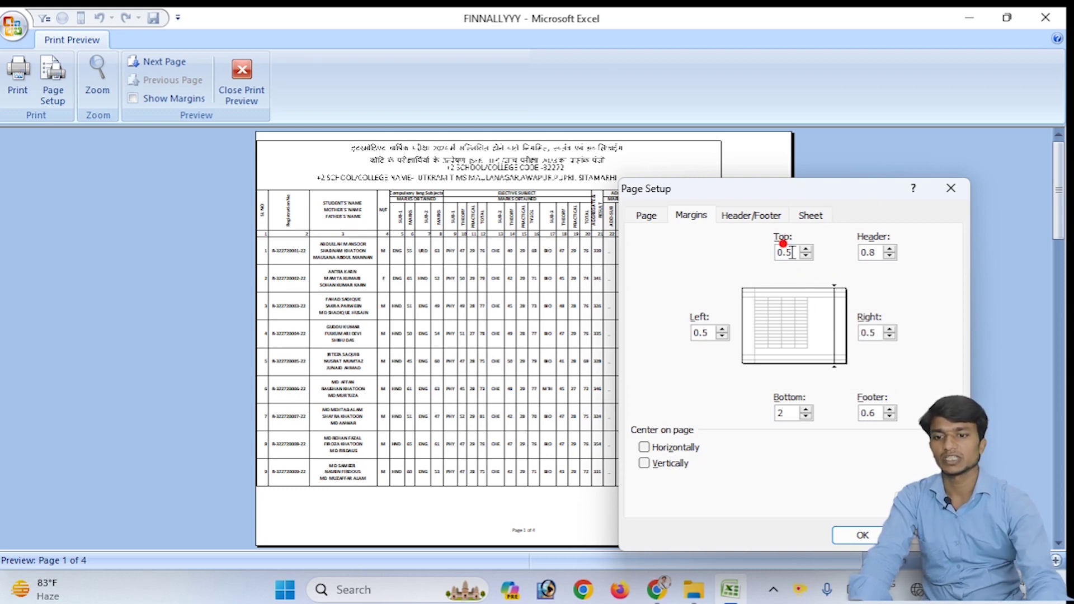
double_click(784, 412)
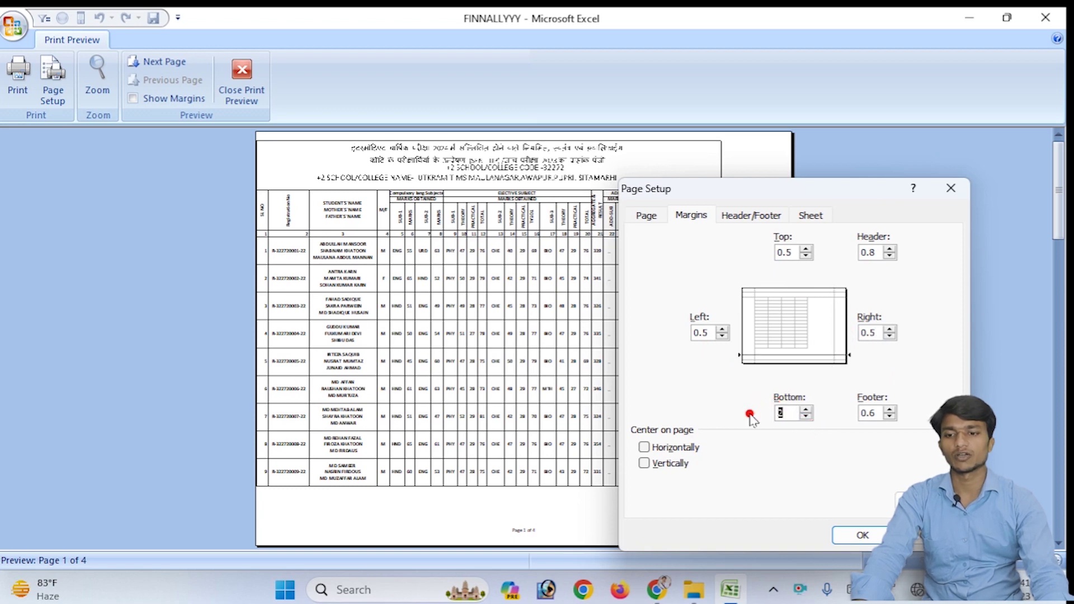
text(0.5)
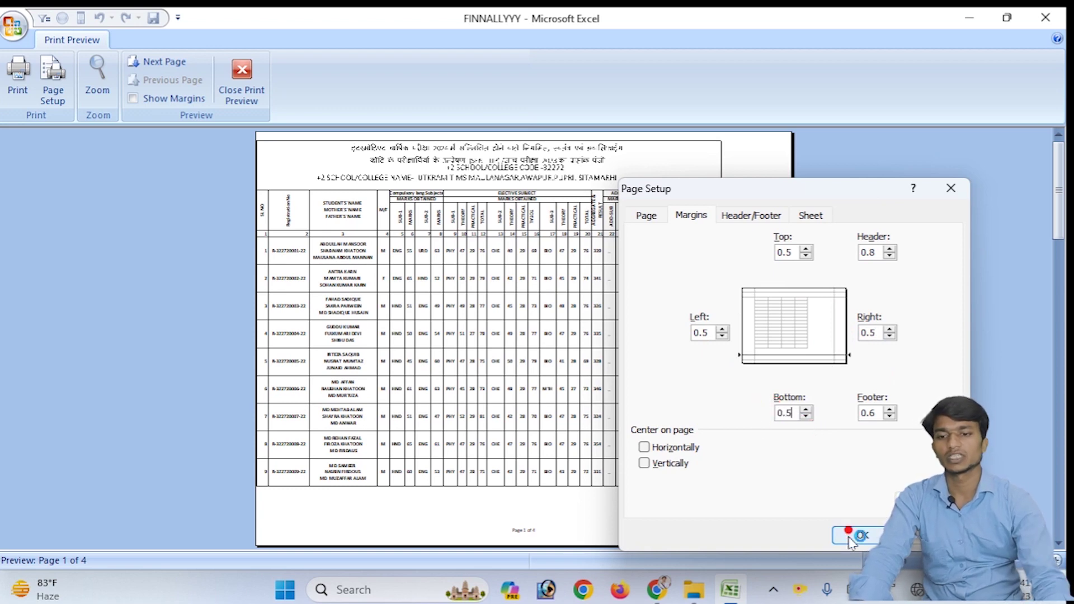
click(850, 535)
click(720, 326)
scroll(739, 223, up, 1)
click(680, 223)
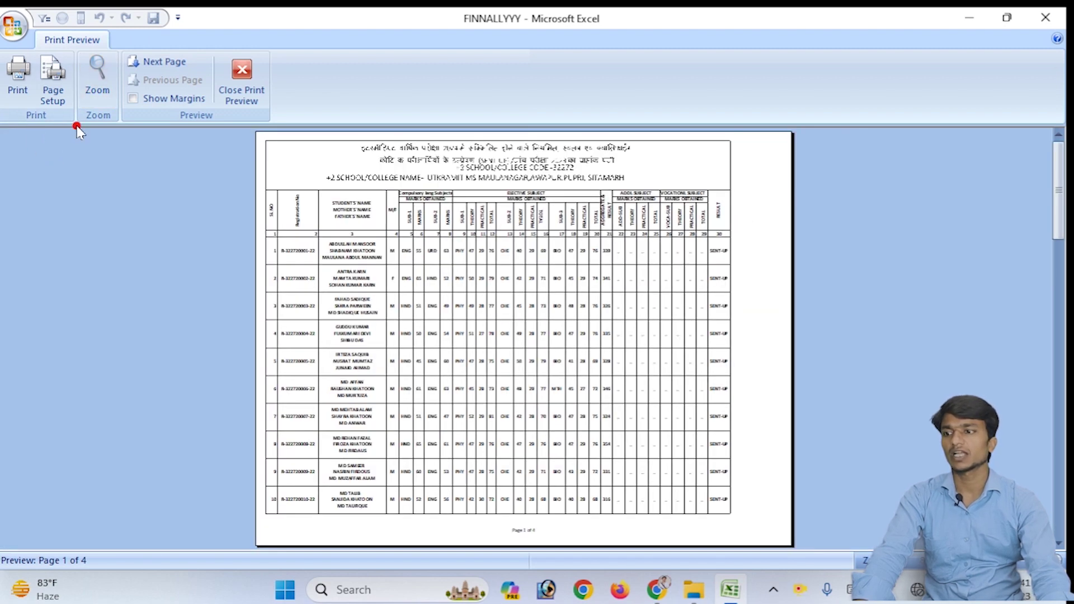
Set the page scaling to 70% of normal size, spreading the register over 8 pages
click(52, 84)
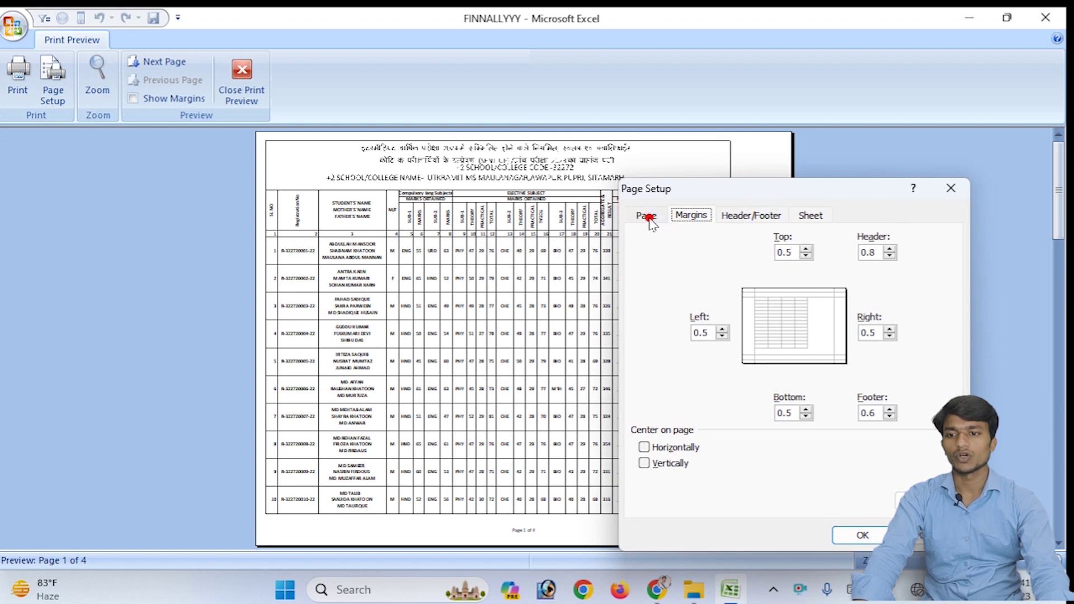
click(739, 216)
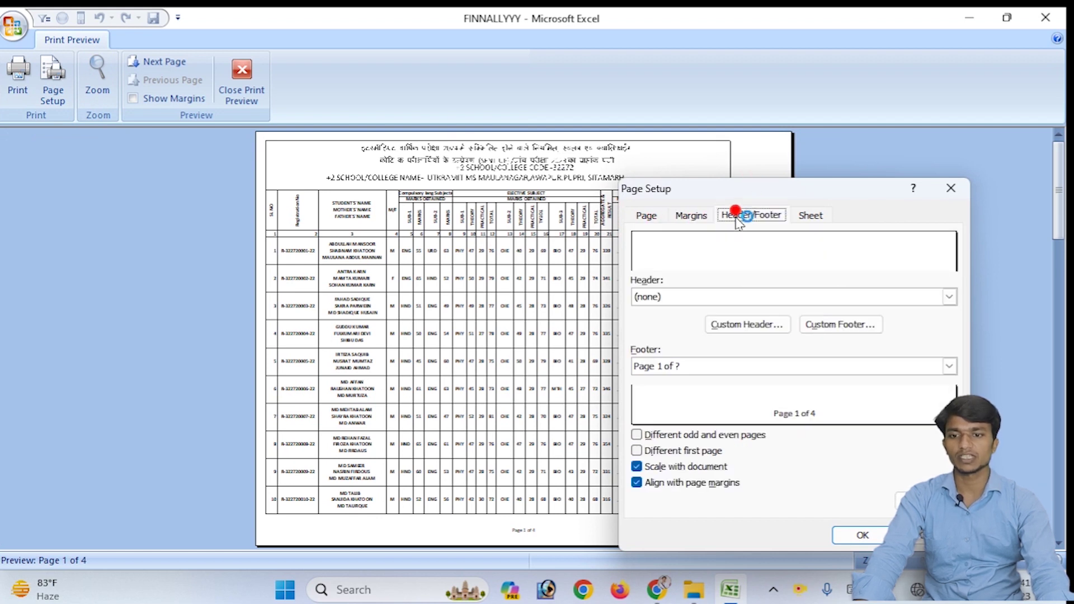
click(678, 217)
click(645, 216)
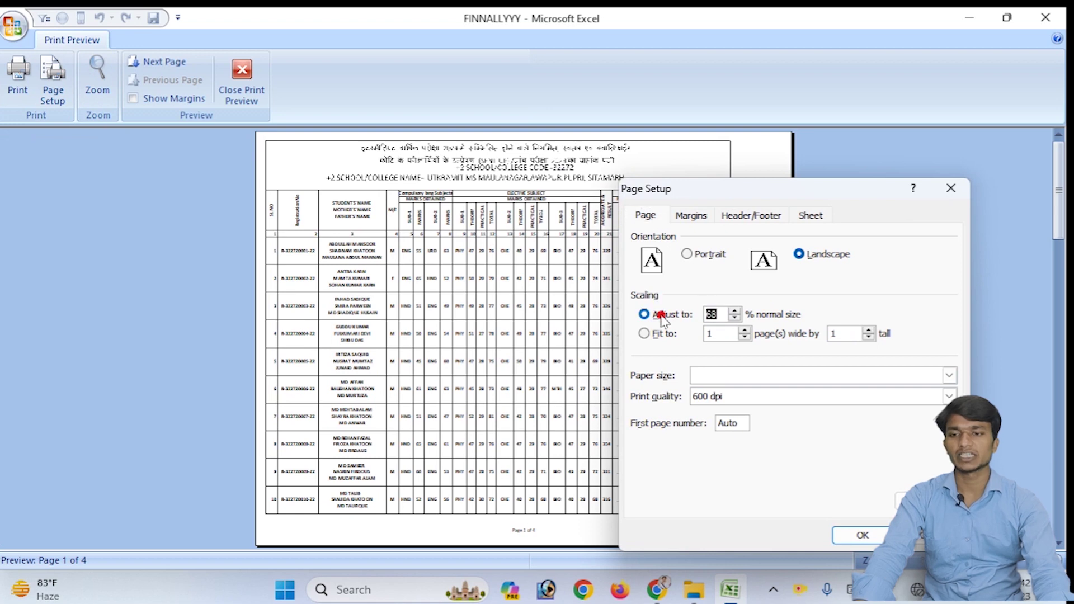
text(70)
key(Return)
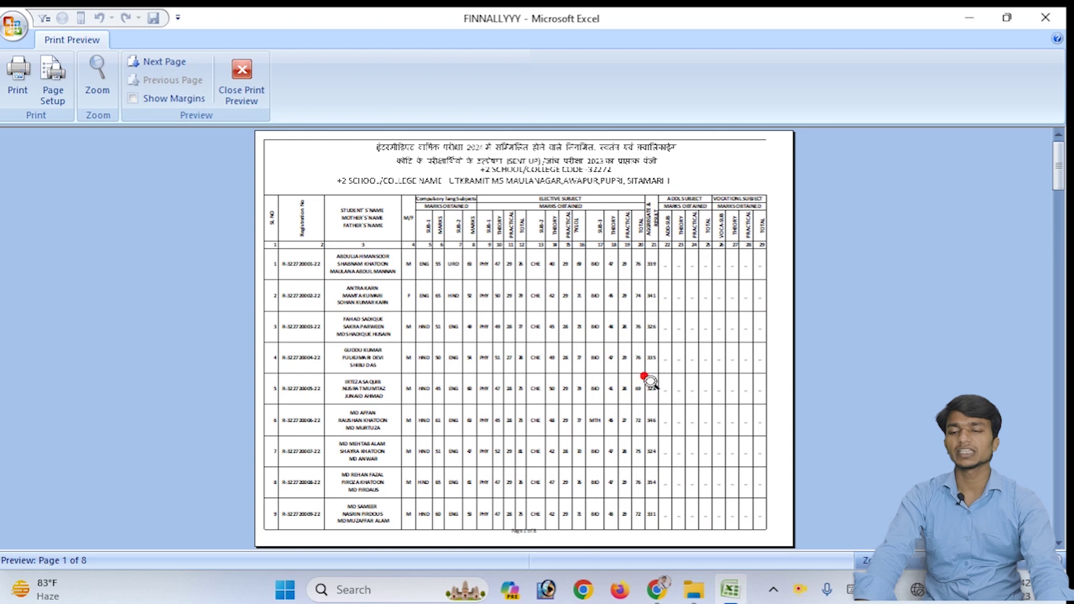
Show the margin guides and drag the left margin inward to 0.60
scroll(670, 361, down, 2)
scroll(670, 361, down, 2)
scroll(670, 361, down, 1)
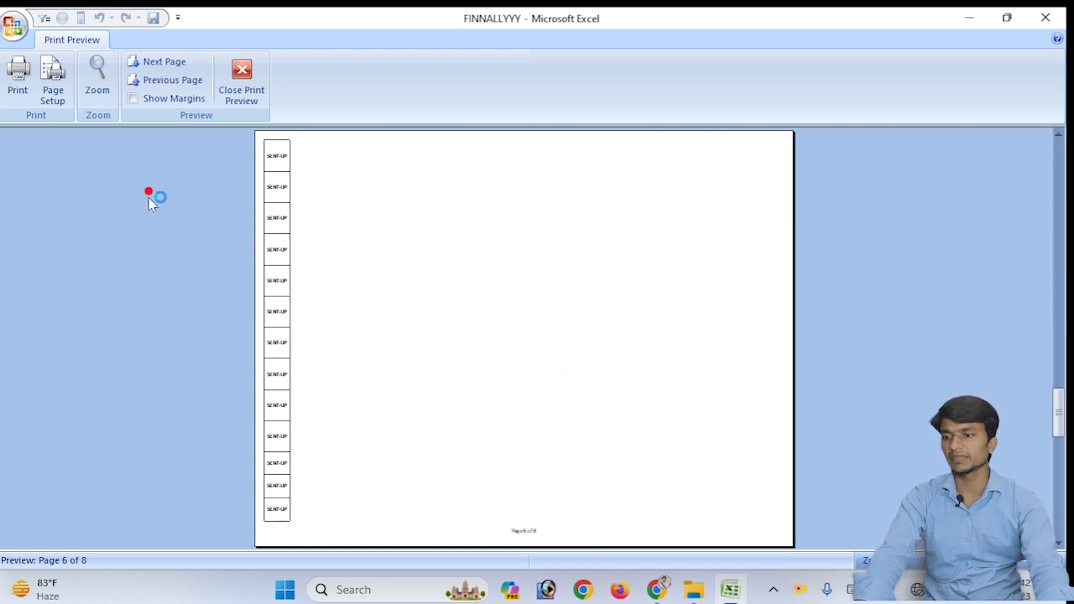
click(132, 99)
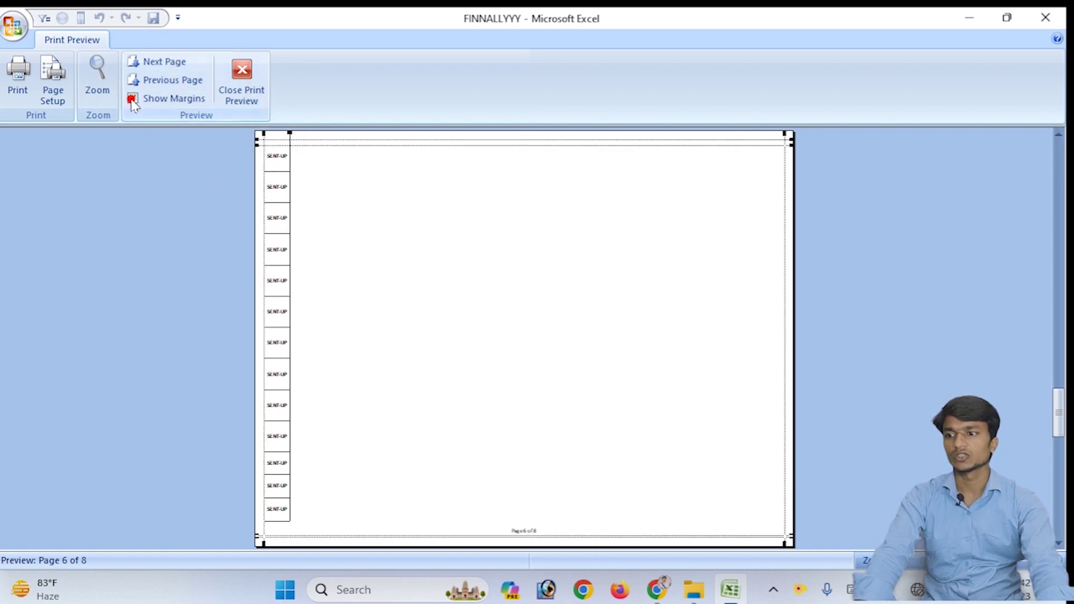
scroll(330, 199, up, 5)
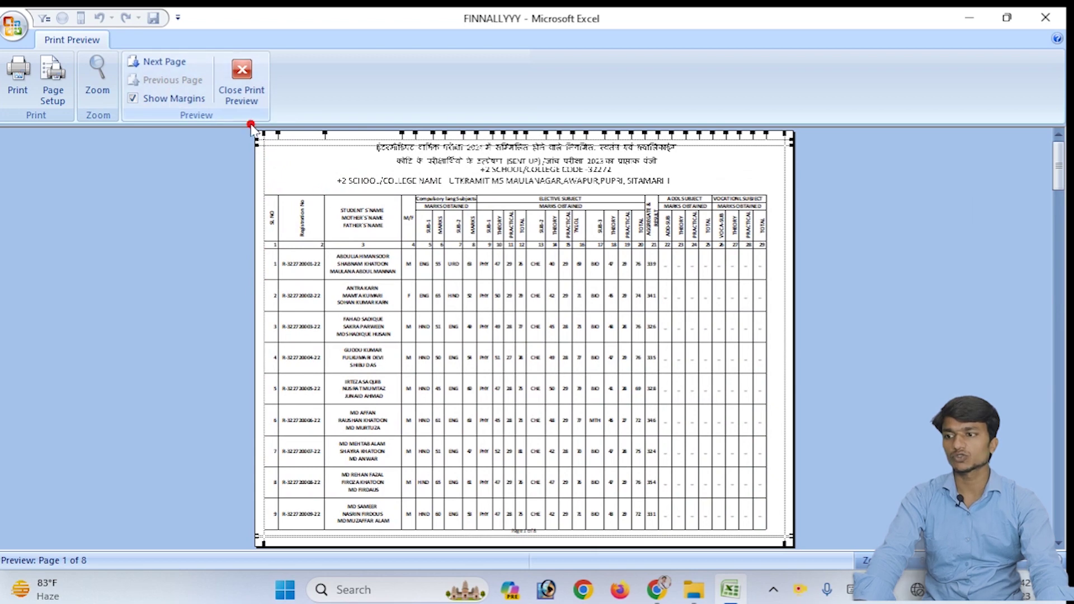
click(268, 134)
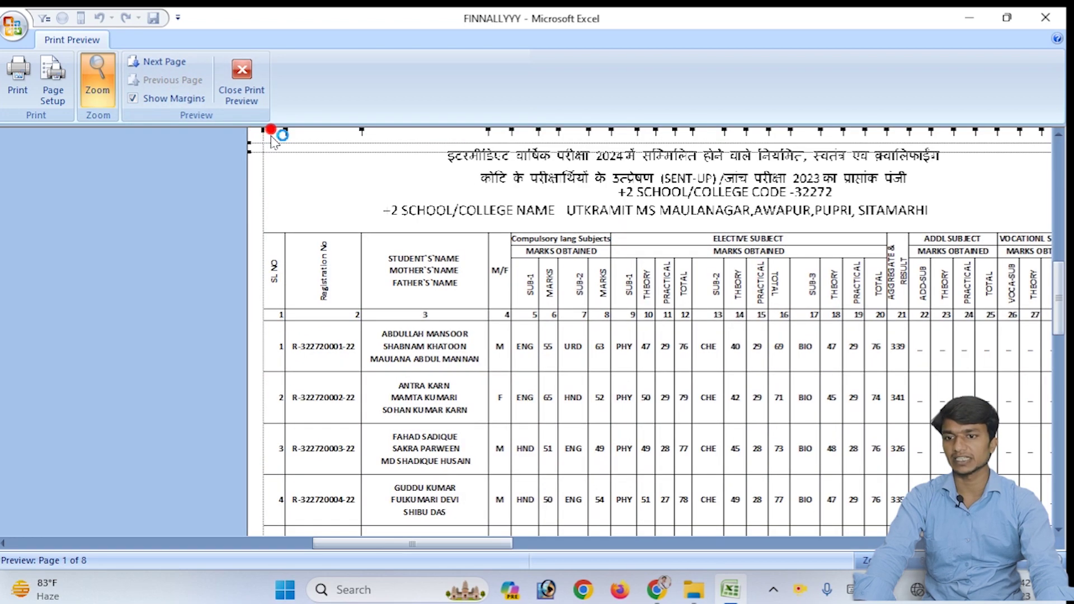
drag(259, 127, 270, 127)
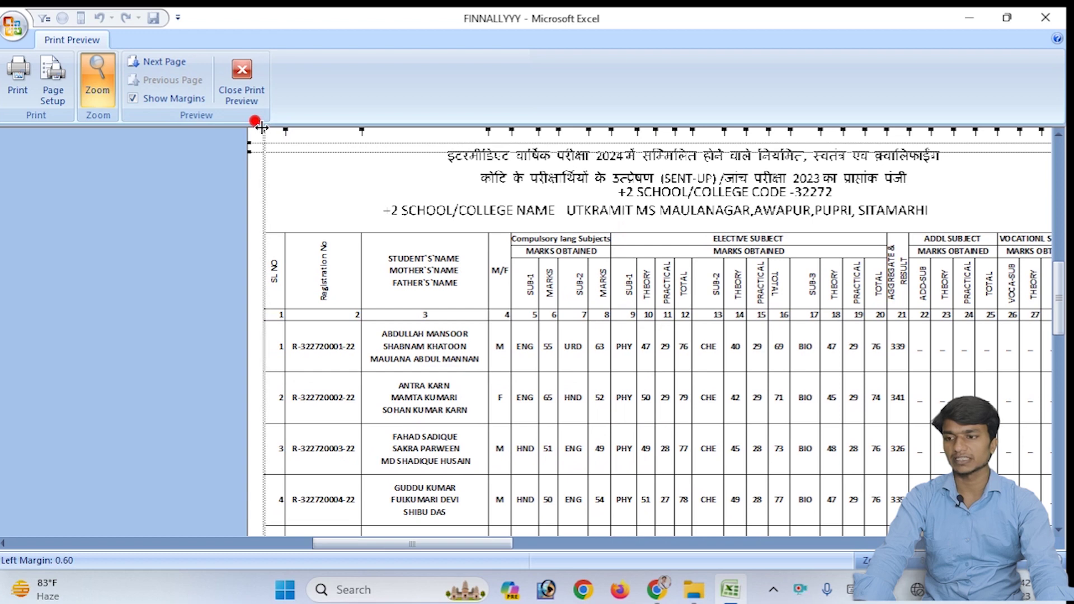
scroll(463, 254, down, 5)
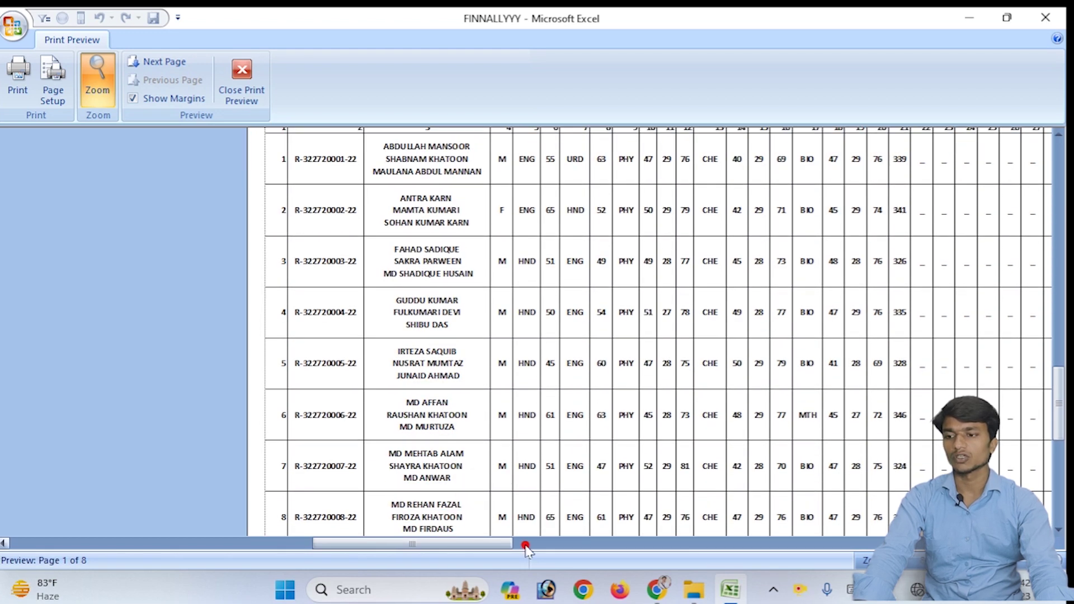
click(463, 529)
Adjust the top margin and resize a preview column to width 8.11
scroll(615, 480, down, 4)
scroll(625, 453, down, 1)
scroll(625, 450, up, 1)
drag(289, 135, 274, 136)
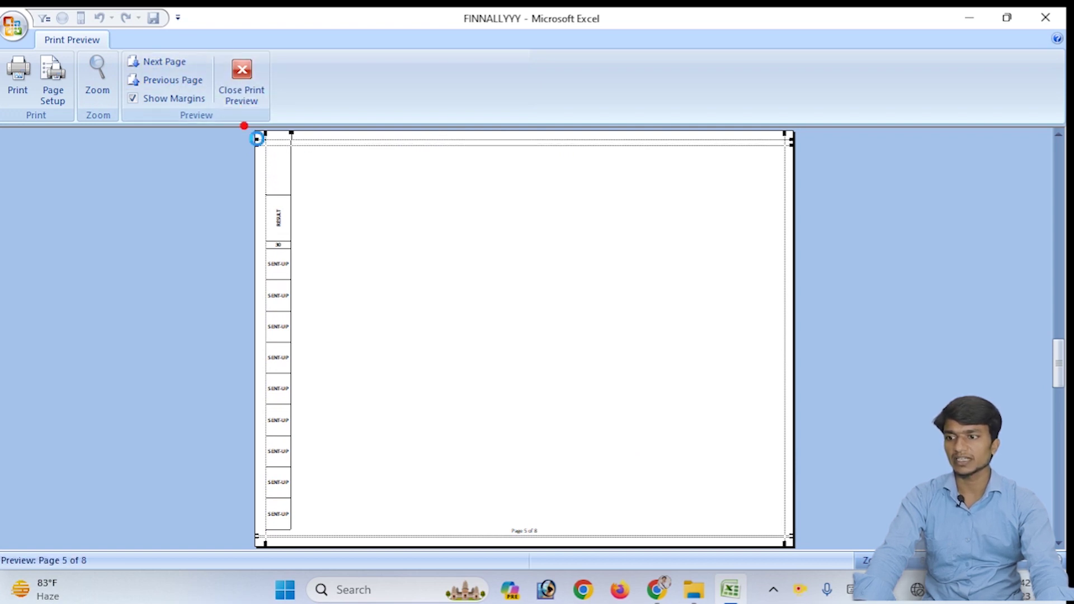
drag(290, 134, 291, 134)
mouse_move(218, 131)
mouse_down()
mouse_move(296, 153)
mouse_move(214, 130)
mouse_move(291, 134)
mouse_up()
click(295, 136)
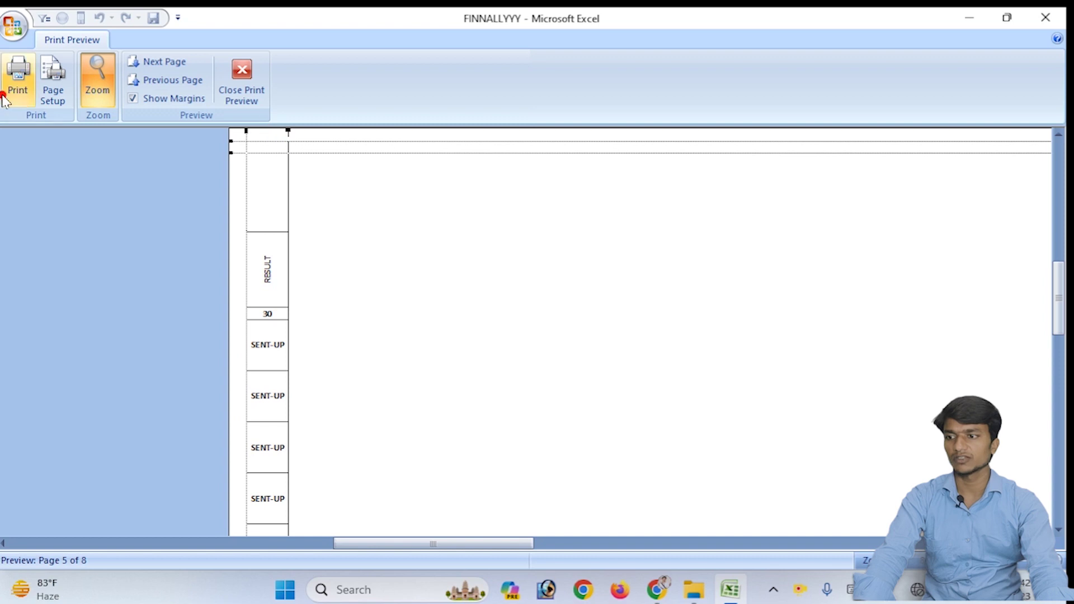
Change the print scaling from 75% to 60% so the register fits on 4 pages
click(53, 81)
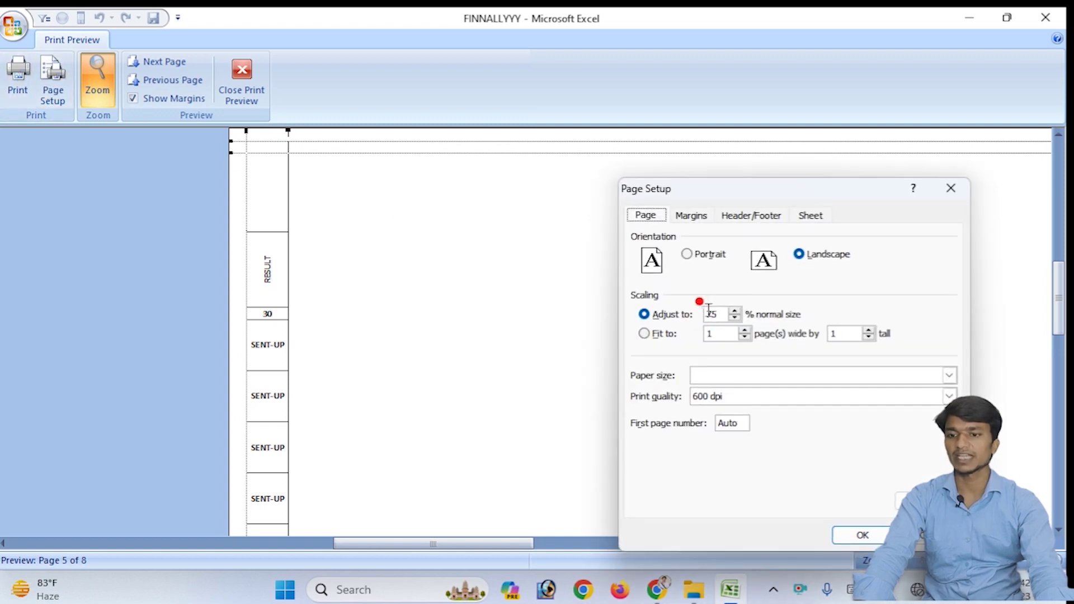
click(654, 313)
text(60)
key(Return)
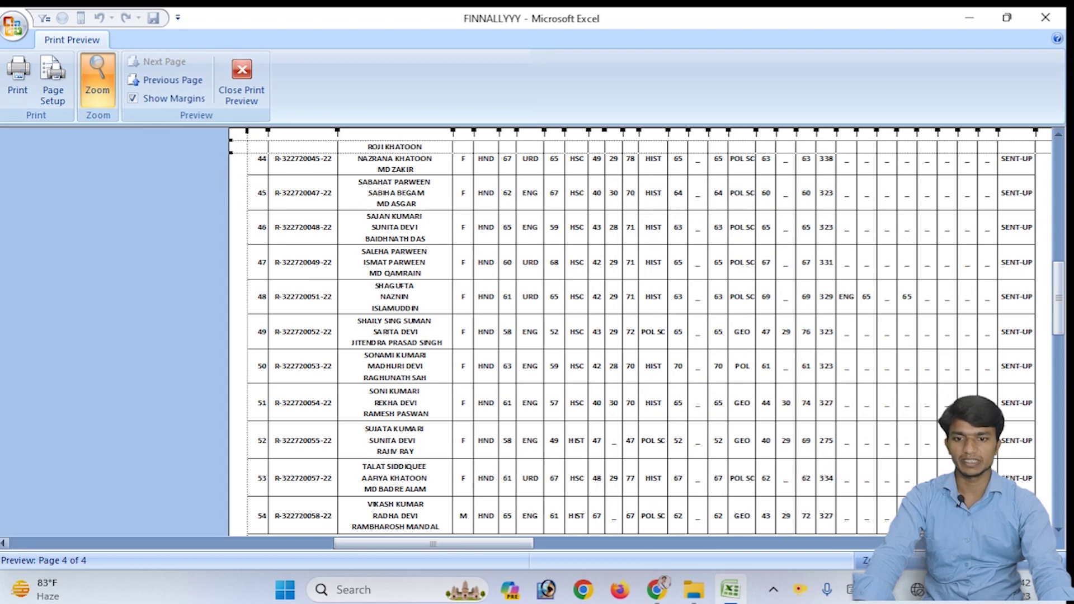
Widen the SENT-UP result column on the preview and review the pages
drag(451, 541, 571, 541)
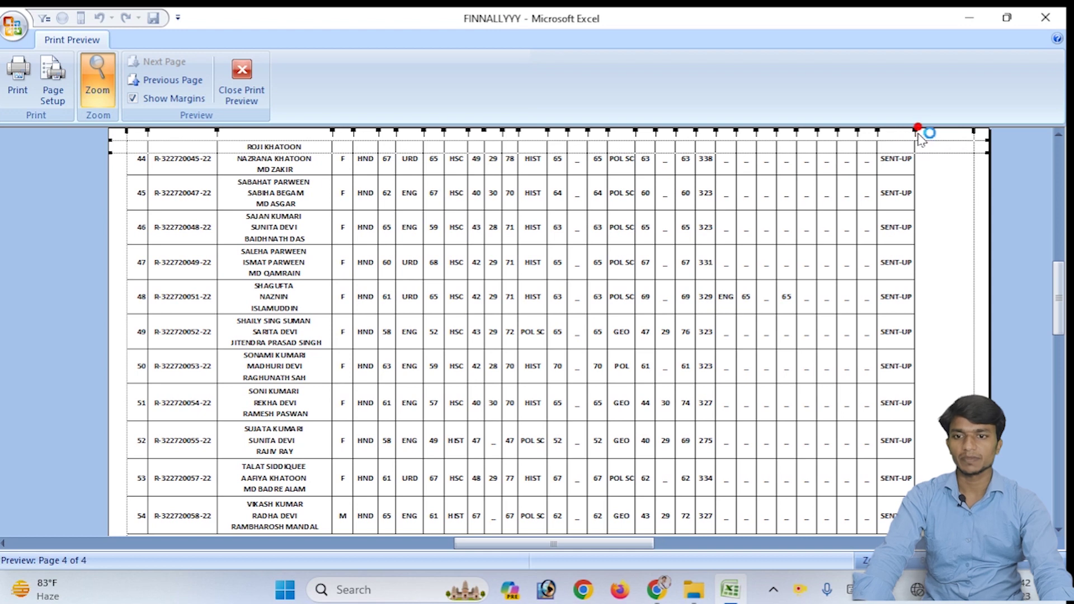
mouse_move(915, 132)
mouse_down()
mouse_move(931, 131)
mouse_move(839, 127)
mouse_up()
scroll(638, 288, down, 2)
scroll(640, 290, down, 2)
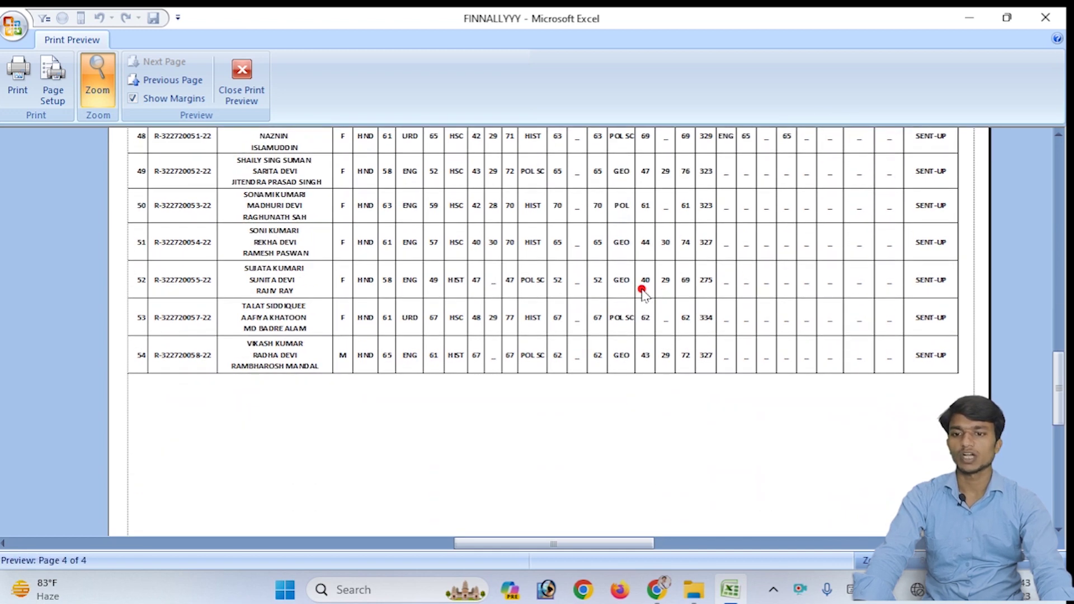
scroll(644, 291, down, 2)
scroll(645, 291, down, 2)
scroll(644, 292, up, 3)
scroll(644, 290, up, 5)
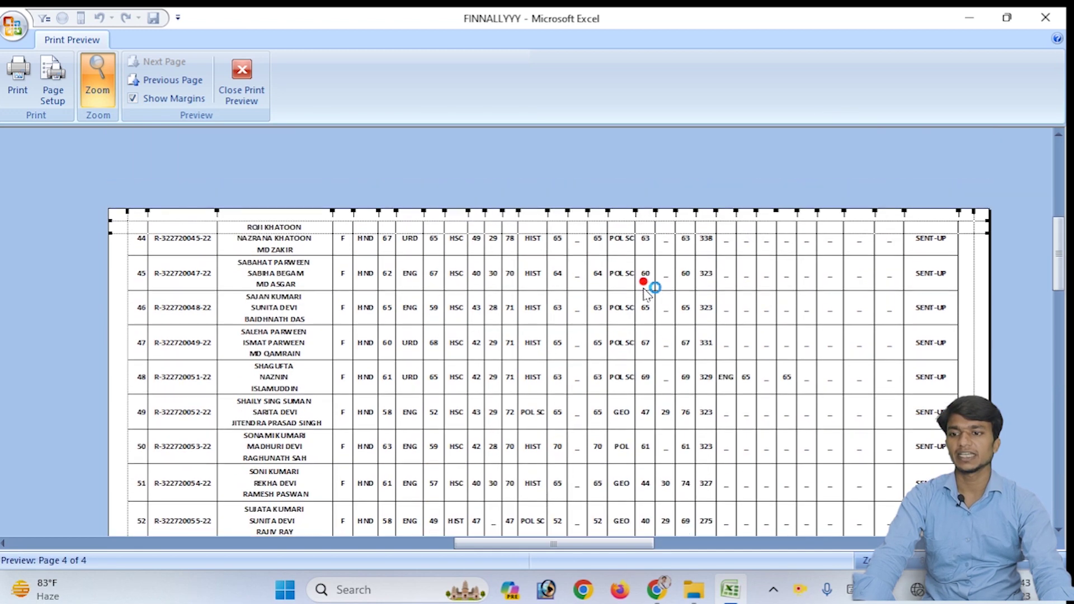
scroll(645, 289, up, 5)
scroll(640, 288, down, 2)
scroll(619, 312, down, 5)
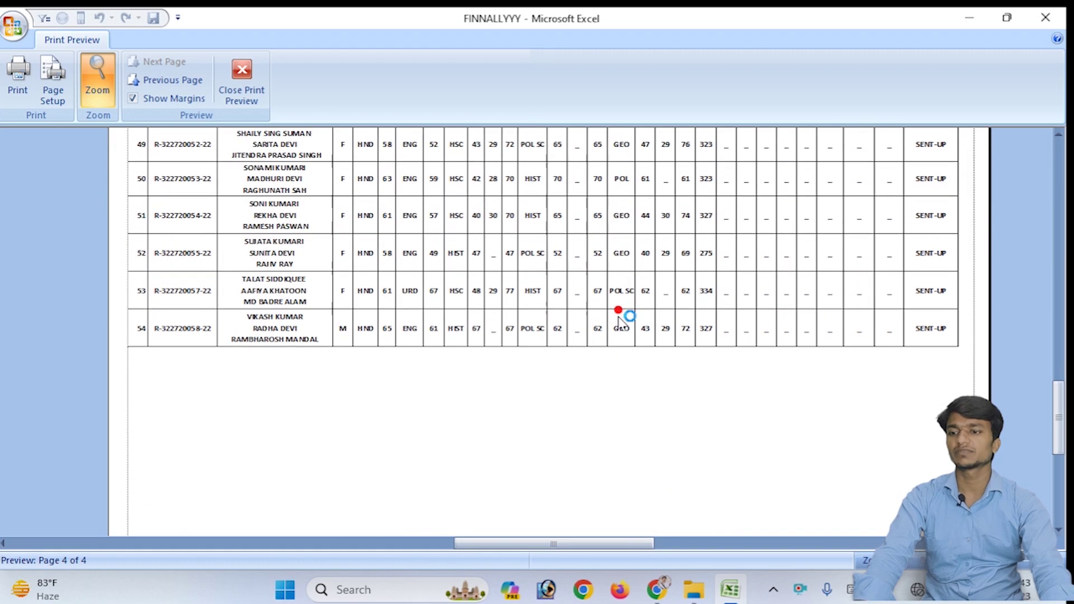
scroll(618, 312, down, 3)
scroll(265, 271, up, 6)
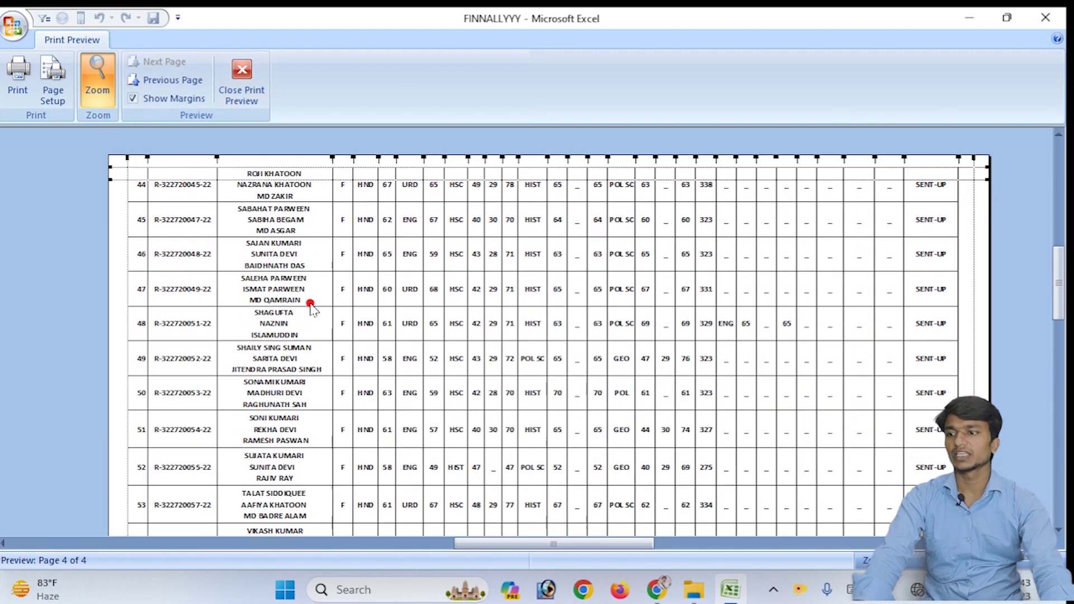
scroll(310, 304, up, 4)
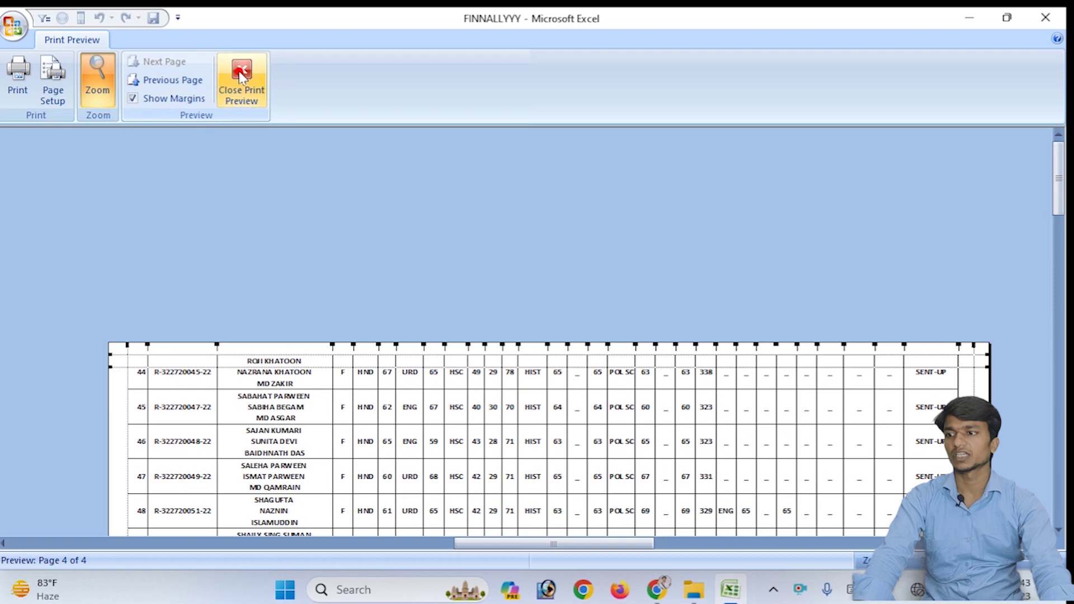
Close Print Preview without printing and return to the marks table
click(21, 81)
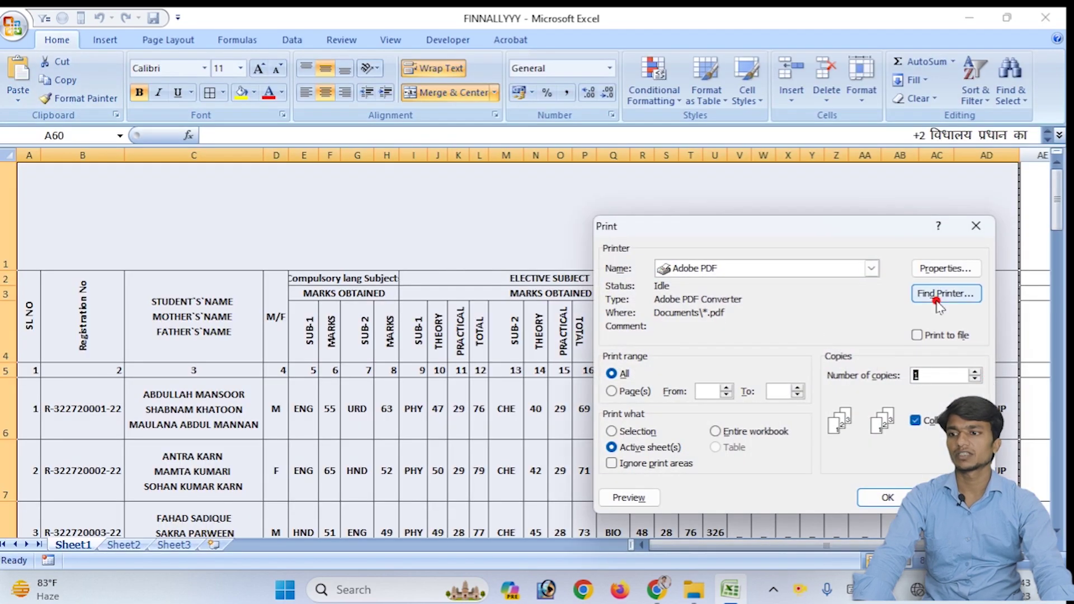
click(976, 226)
click(321, 273)
click(449, 370)
key(ctrl+Down)
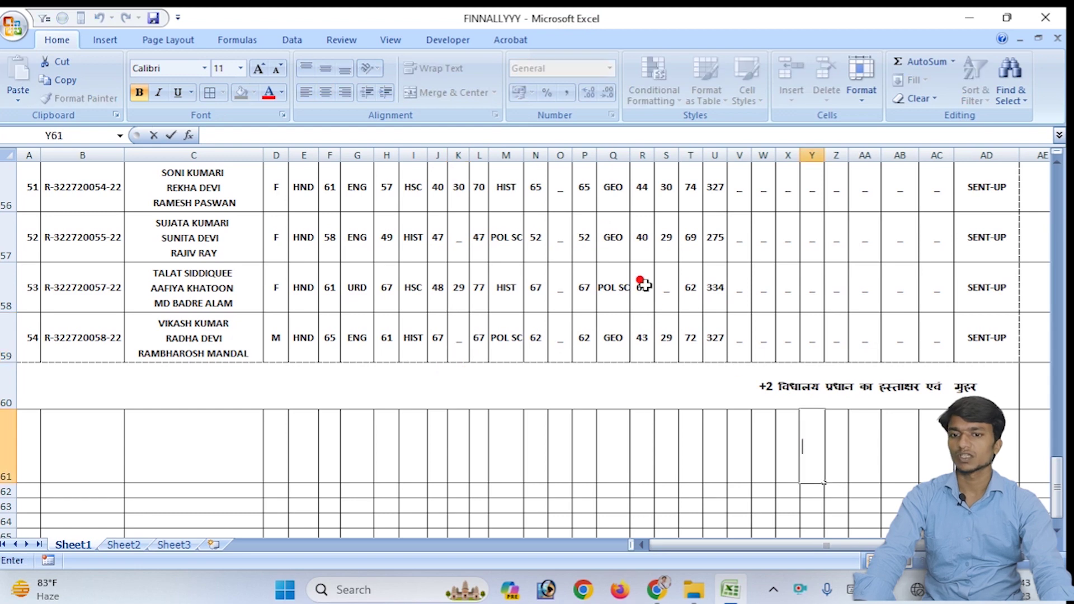
click(641, 287)
key(ctrl+a)
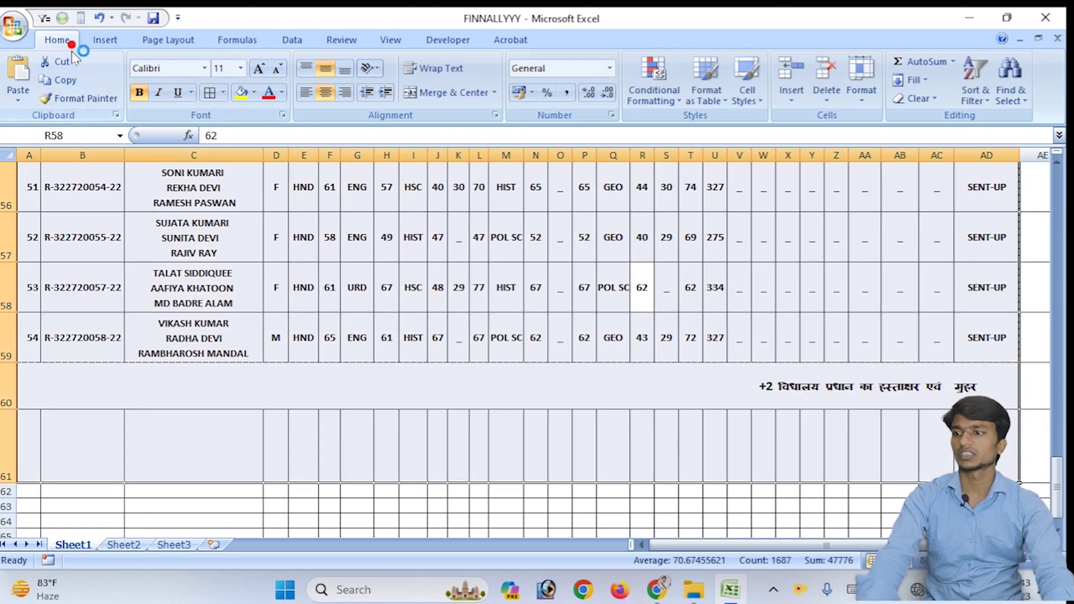
click(14, 24)
click(179, 230)
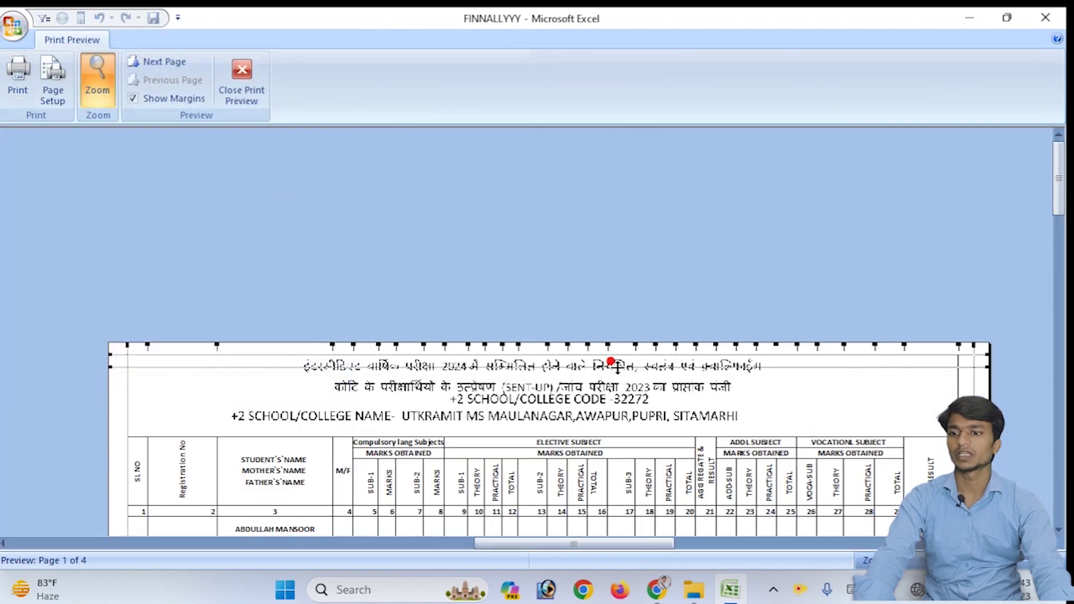
scroll(612, 366, down, 2)
scroll(615, 370, down, 2)
scroll(618, 372, down, 3)
scroll(621, 374, down, 3)
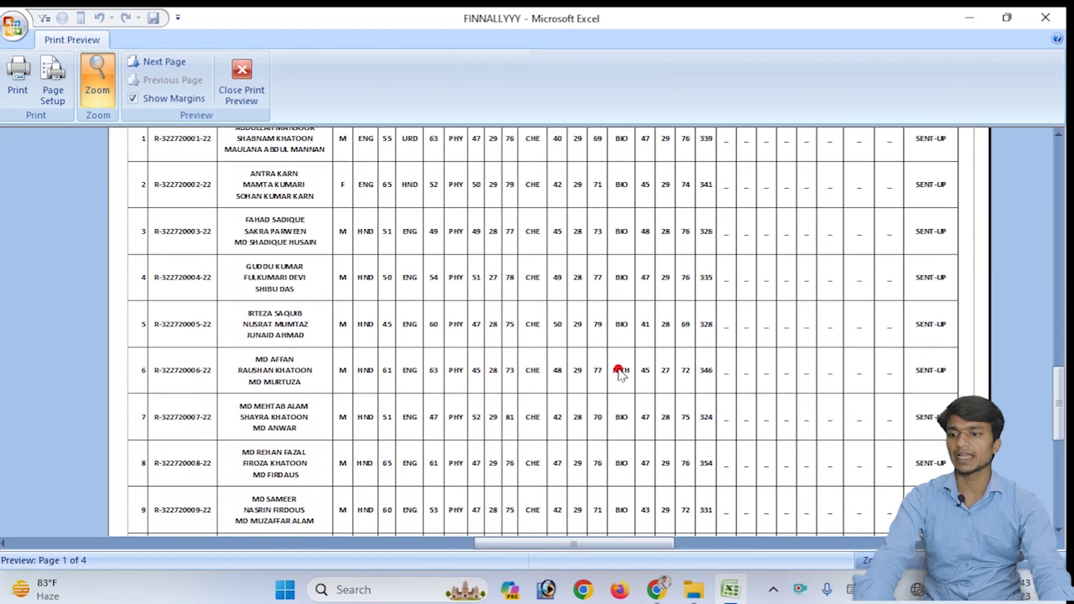
scroll(618, 372, down, 2)
scroll(619, 369, down, 3)
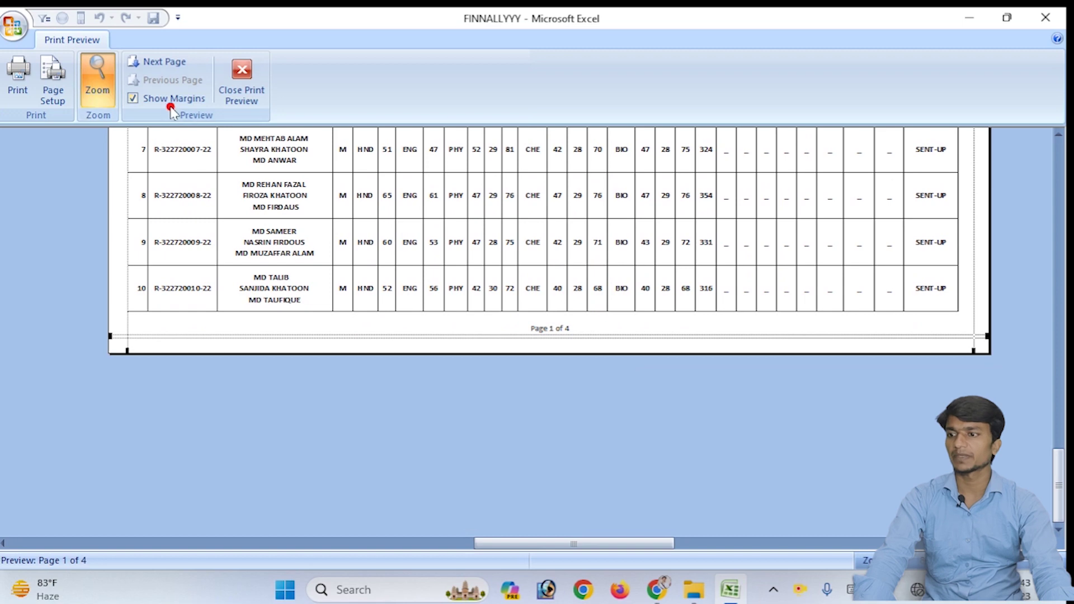
click(164, 62)
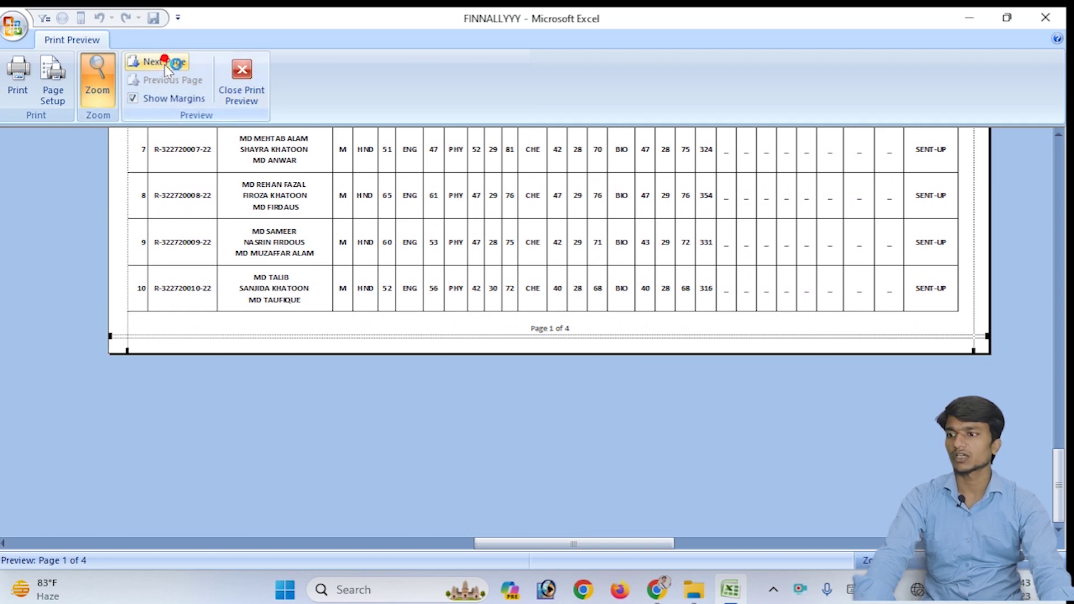
scroll(729, 297, up, 3)
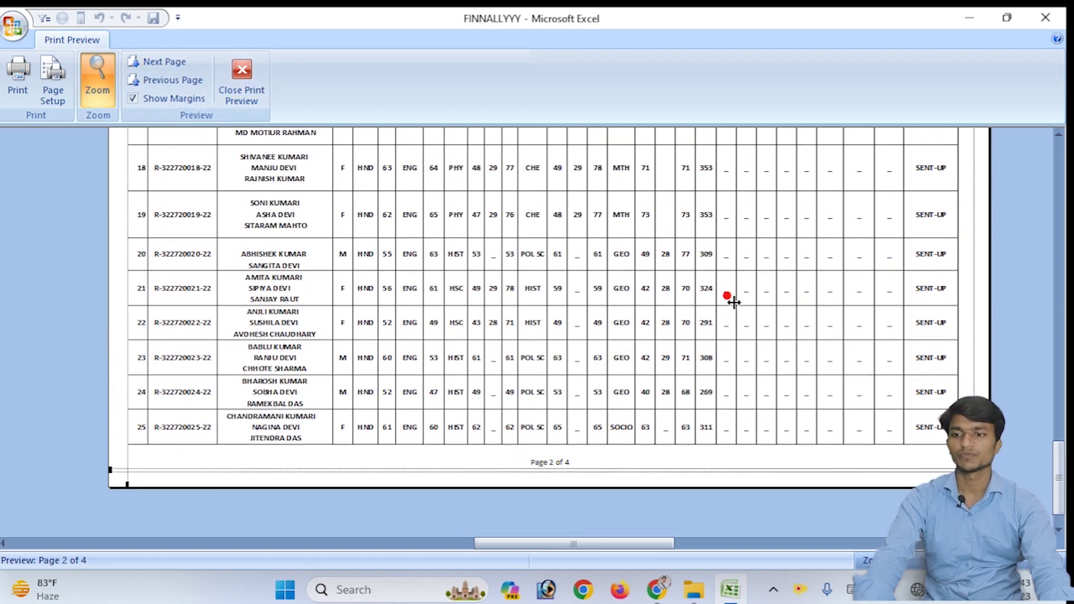
scroll(719, 304, up, 3)
scroll(719, 300, up, 3)
scroll(719, 300, up, 2)
click(164, 61)
scroll(532, 379, down, 3)
scroll(543, 357, down, 3)
scroll(543, 358, down, 3)
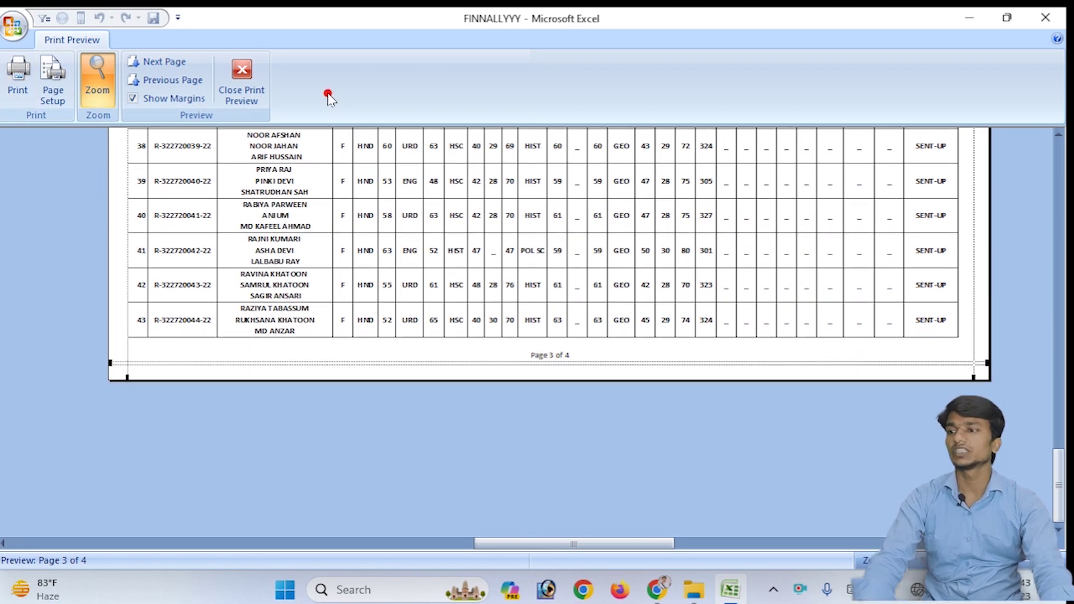
click(246, 84)
scroll(551, 281, up, 8)
scroll(551, 269, up, 8)
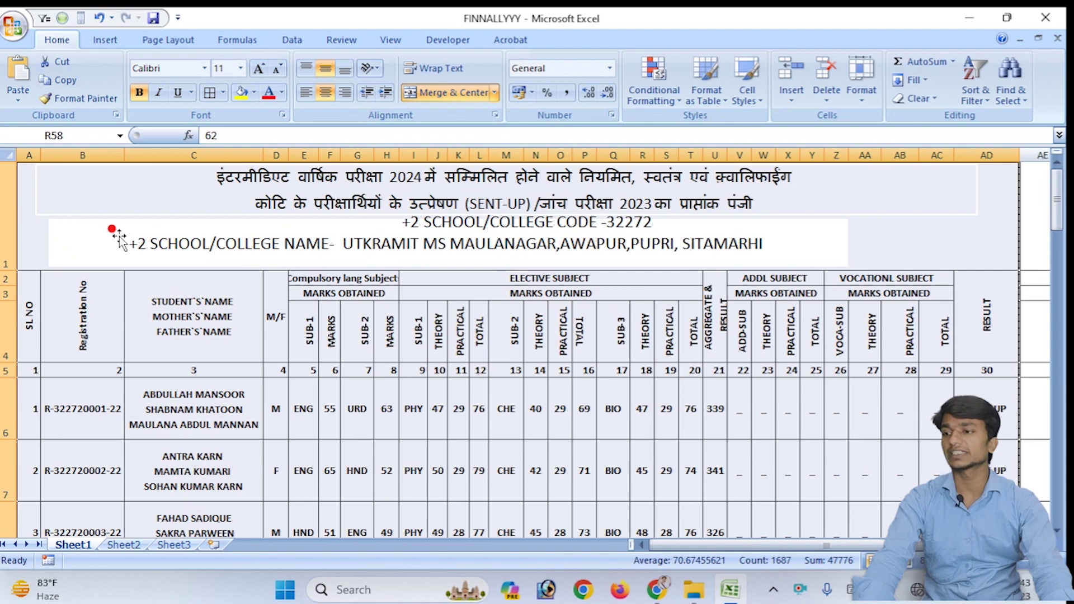
Set the print area to the register table A1:AD61 from the Page Layout ribbon
scroll(709, 304, down, 15)
scroll(820, 314, down, 12)
scroll(822, 320, up, 6)
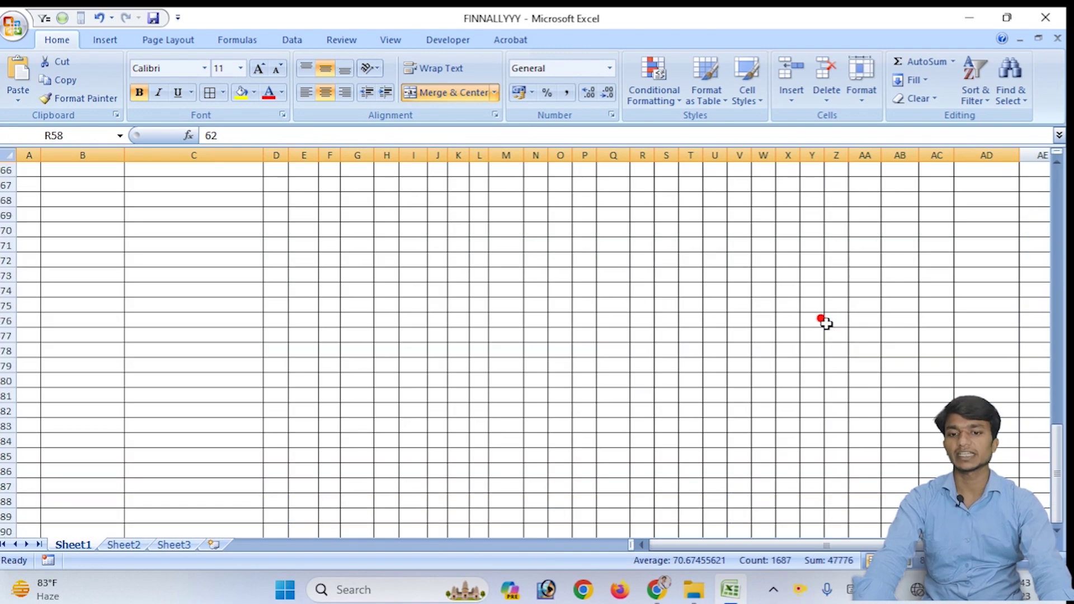
scroll(518, 280, up, 10)
scroll(101, 186, up, 10)
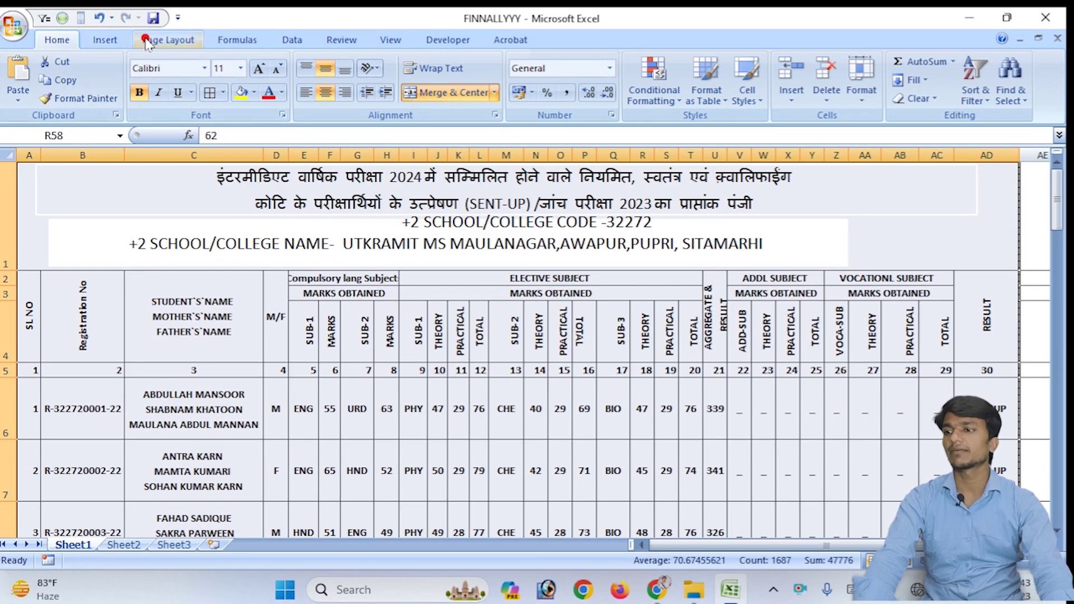
click(107, 40)
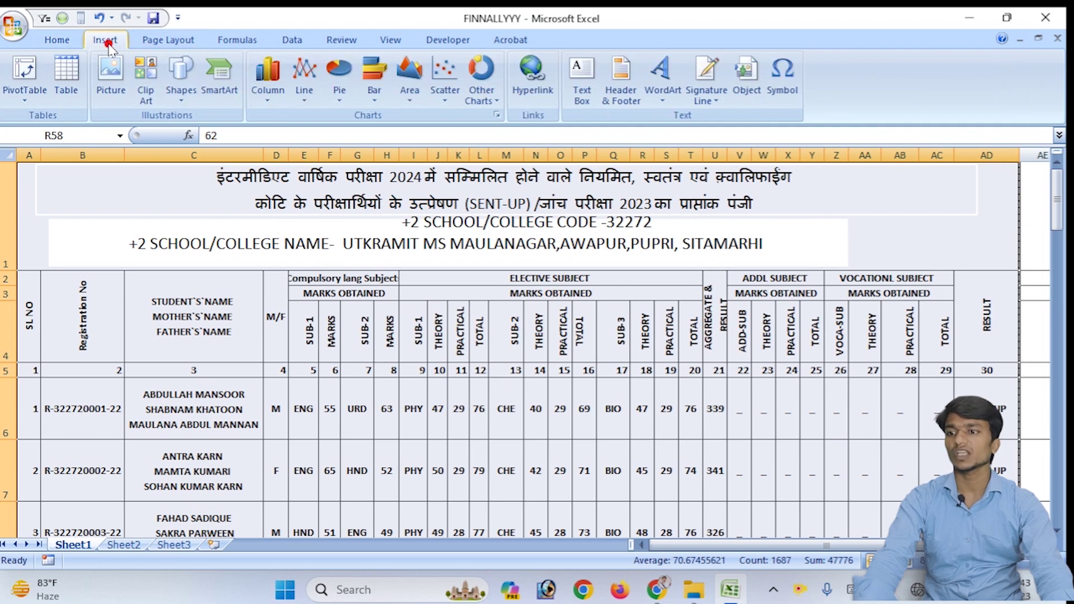
click(174, 43)
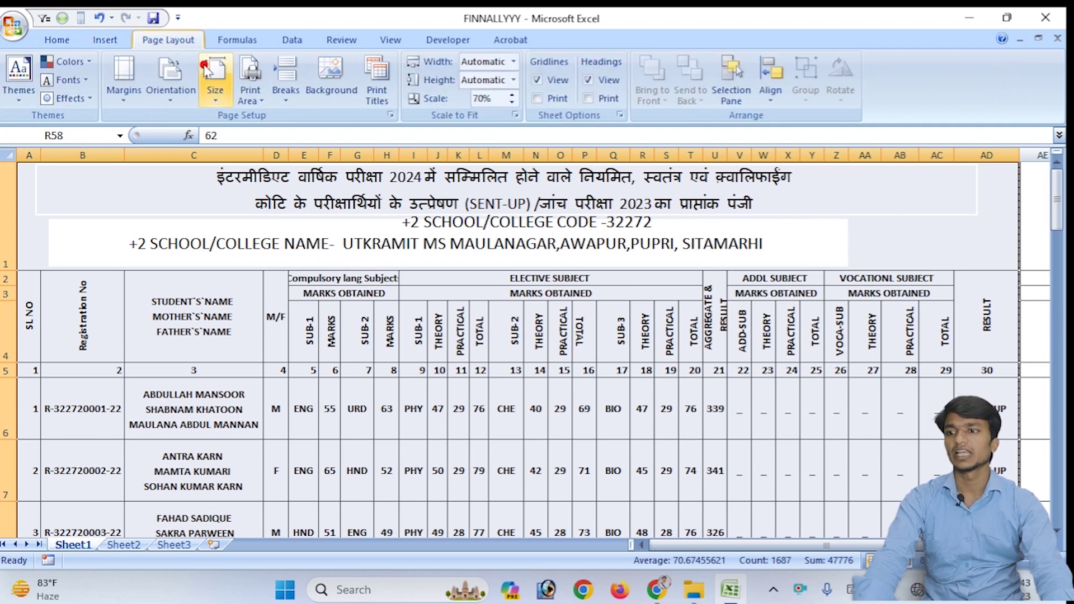
click(251, 92)
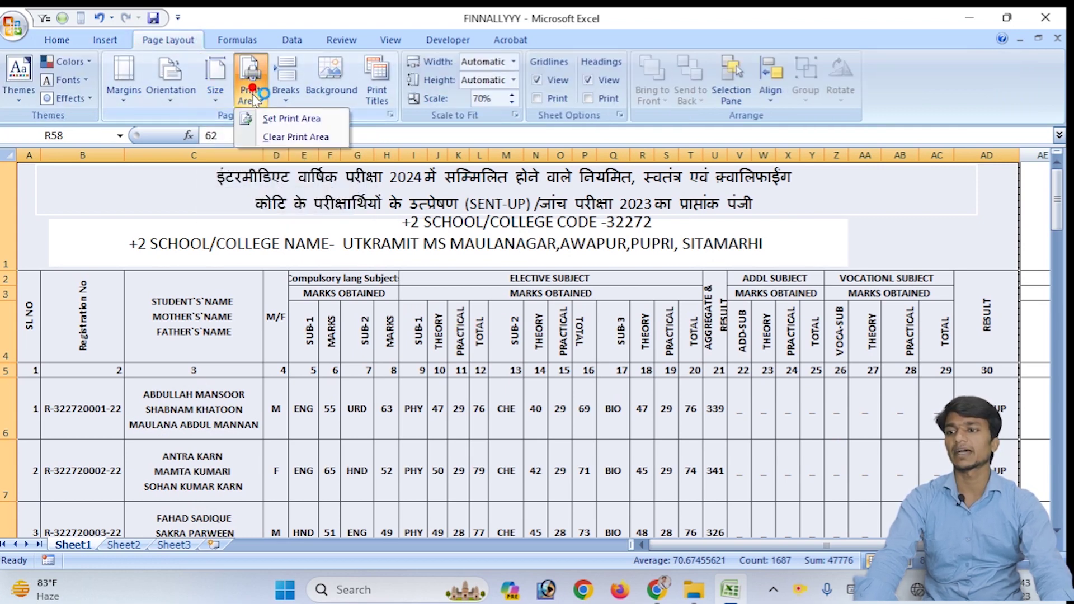
click(285, 119)
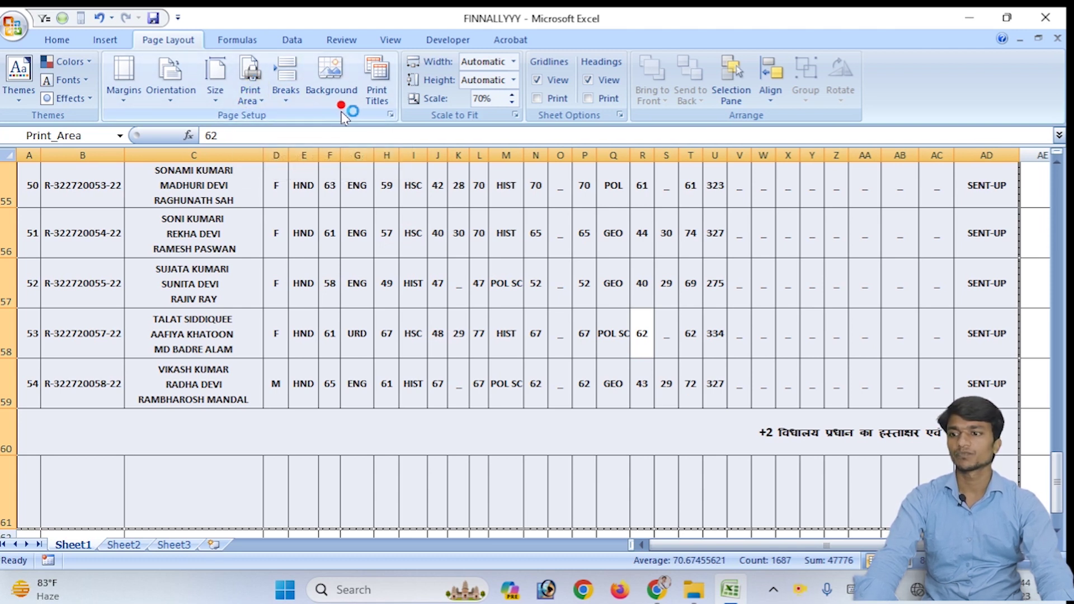
click(378, 83)
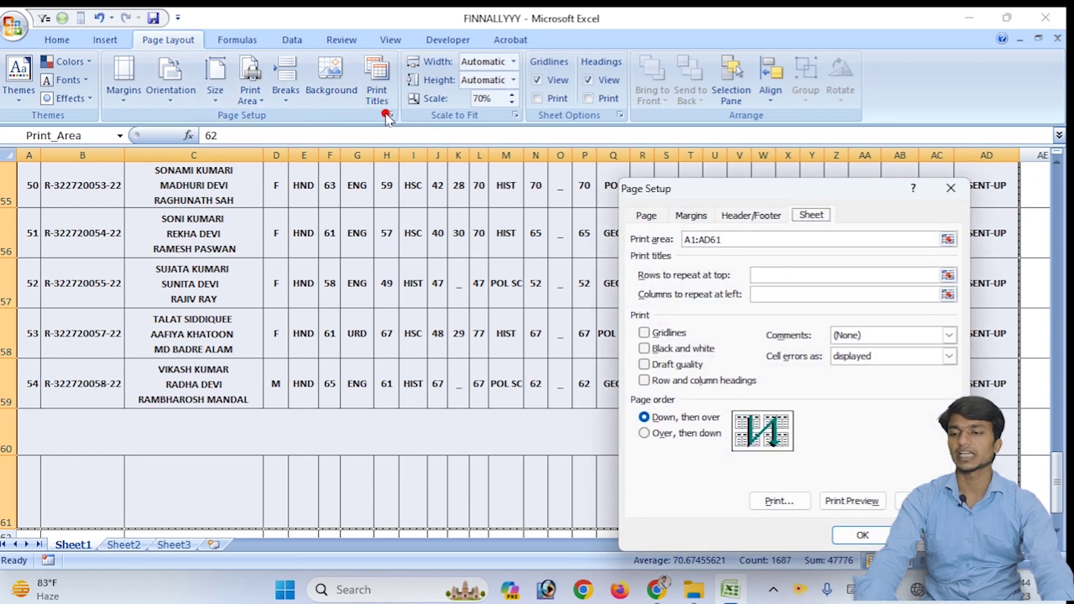
Set rows to repeat at top to $1:$1 in Page Setup's Sheet settings
click(752, 239)
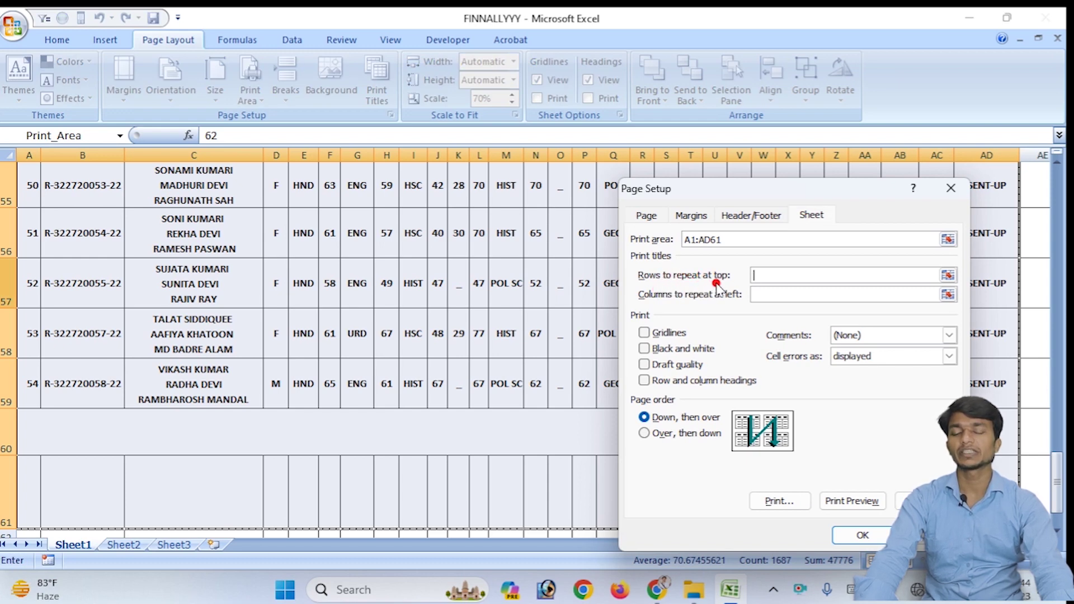
scroll(156, 261, up, 8)
scroll(364, 278, up, 8)
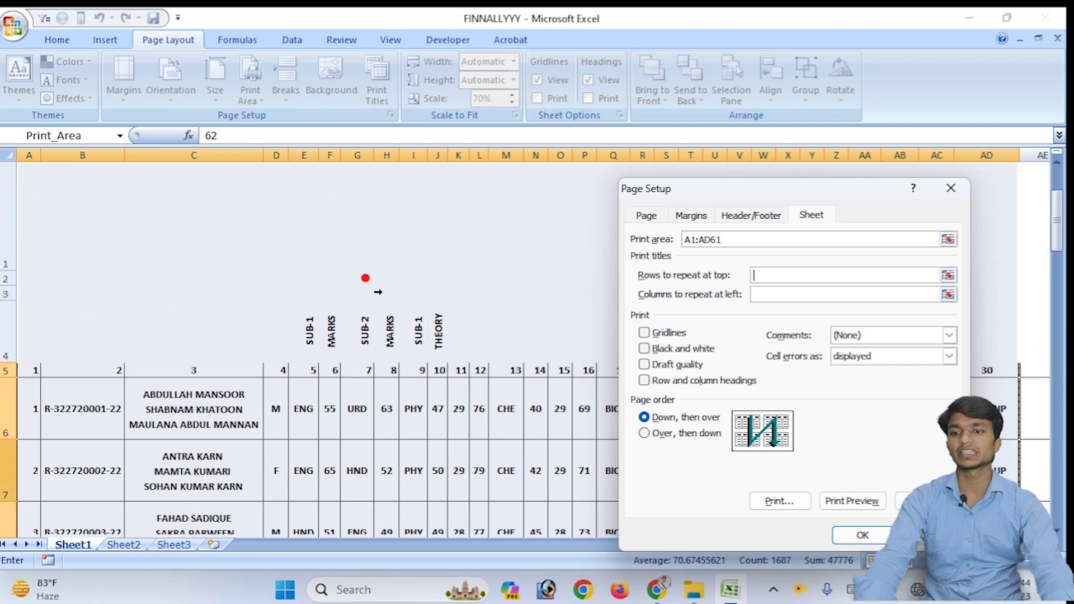
scroll(360, 281, up, 2)
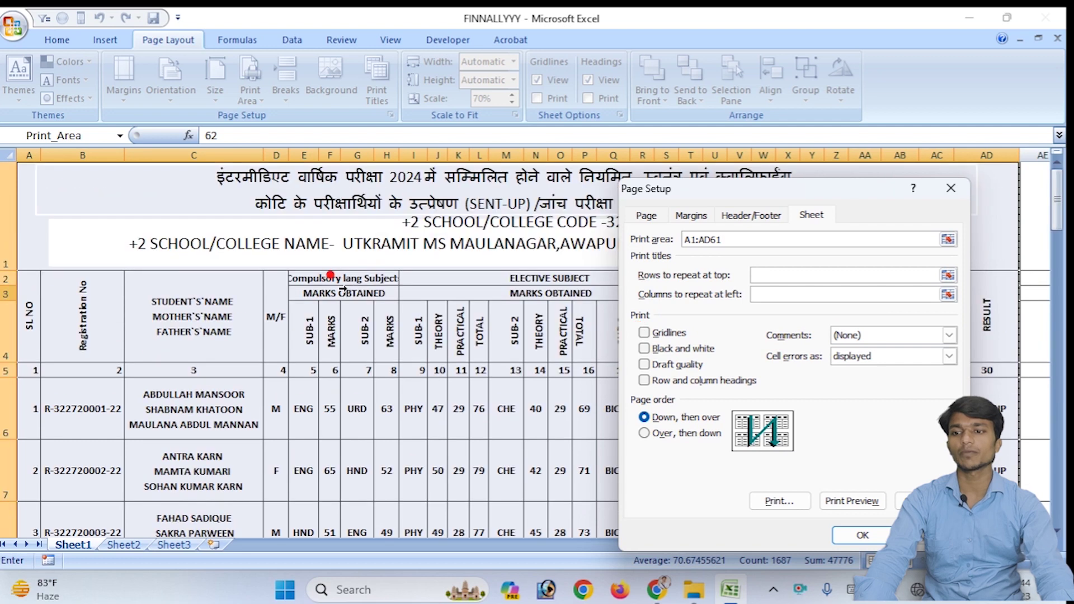
click(49, 226)
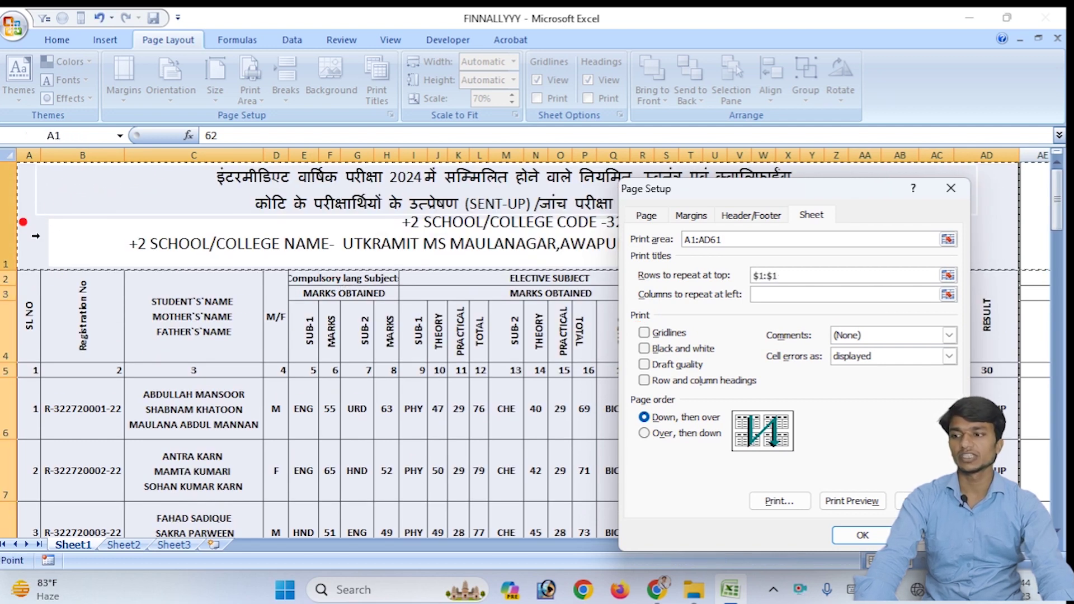
drag(53, 172, 34, 313)
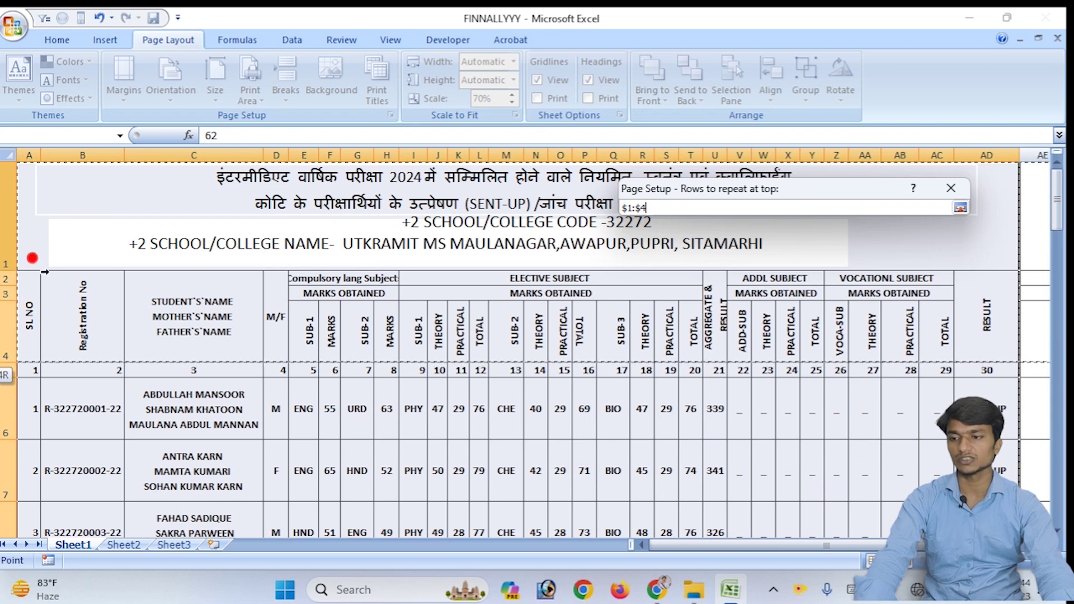
click(39, 232)
key(Return)
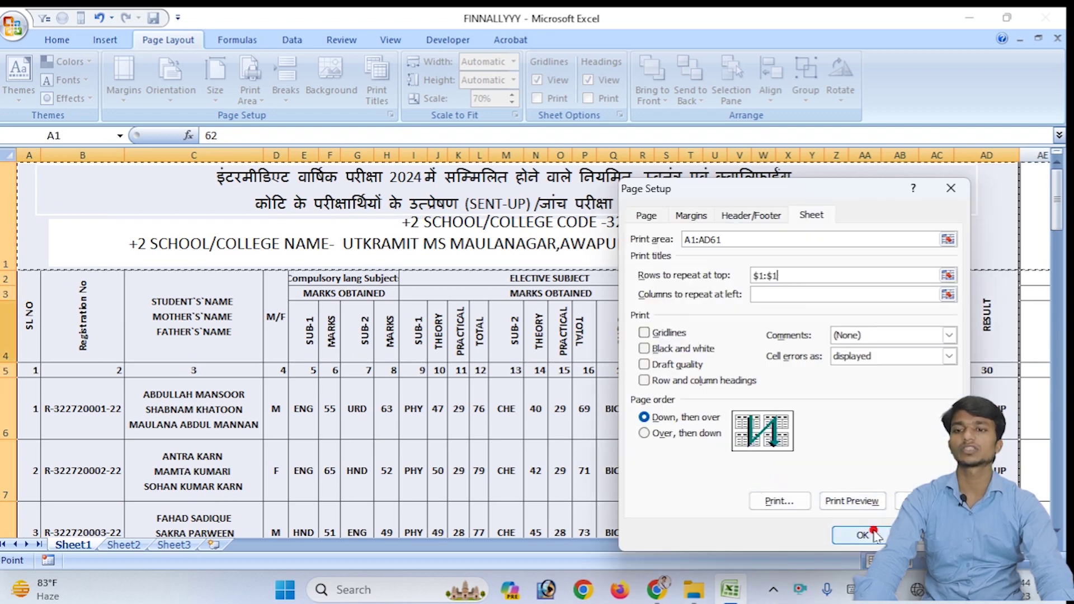
Open the print preview and check that page 1 shows the school title at the top
click(854, 502)
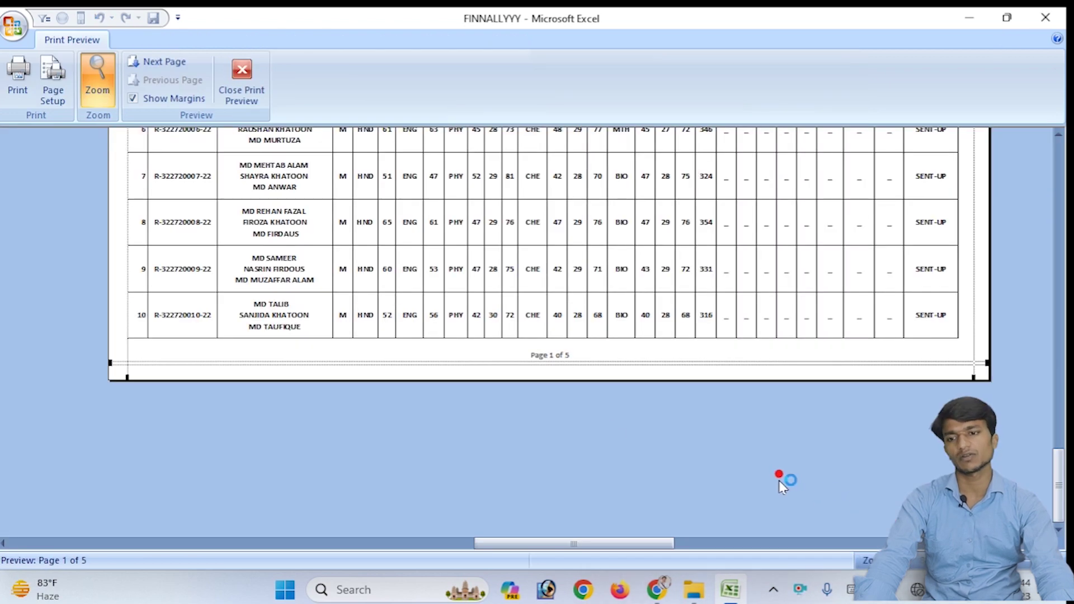
scroll(593, 427, up, 5)
scroll(593, 426, up, 5)
scroll(592, 426, up, 5)
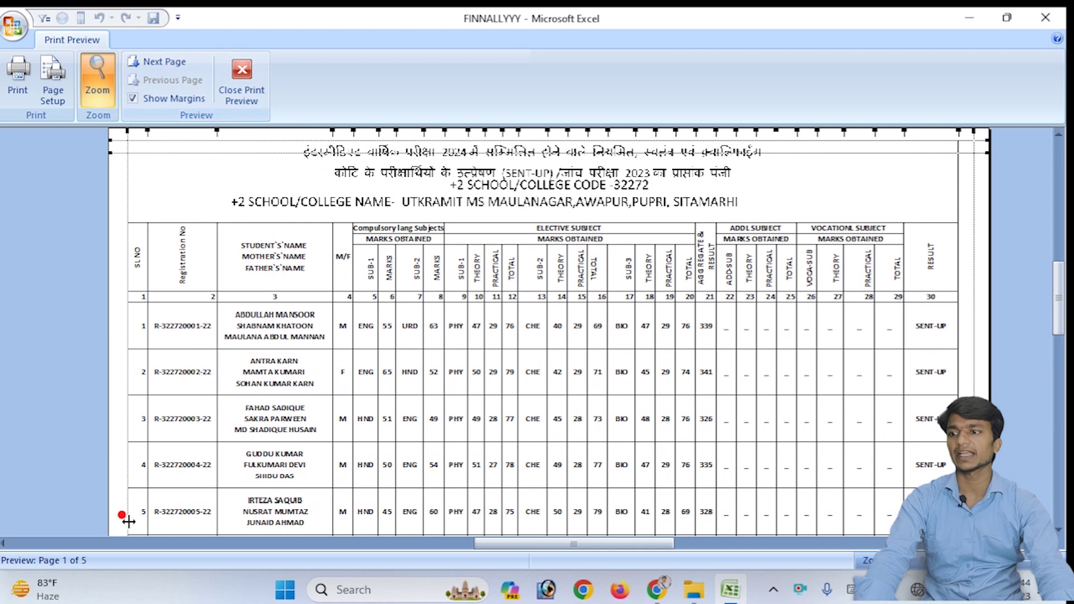
scroll(222, 424, down, 3)
scroll(175, 474, down, 2)
scroll(175, 474, down, 2)
scroll(168, 503, down, 2)
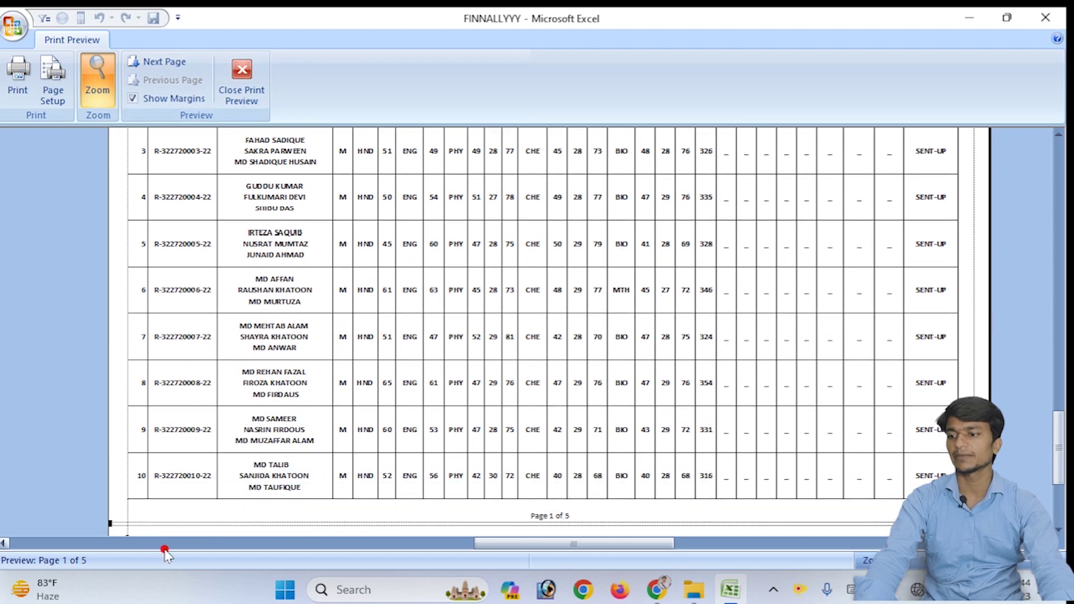
Check that page 2 repeats the school title at its top
click(164, 61)
scroll(302, 366, up, 10)
scroll(305, 367, up, 3)
scroll(316, 369, up, 3)
scroll(431, 225, down, 2)
scroll(203, 307, down, 3)
scroll(207, 310, down, 9)
scroll(210, 314, down, 3)
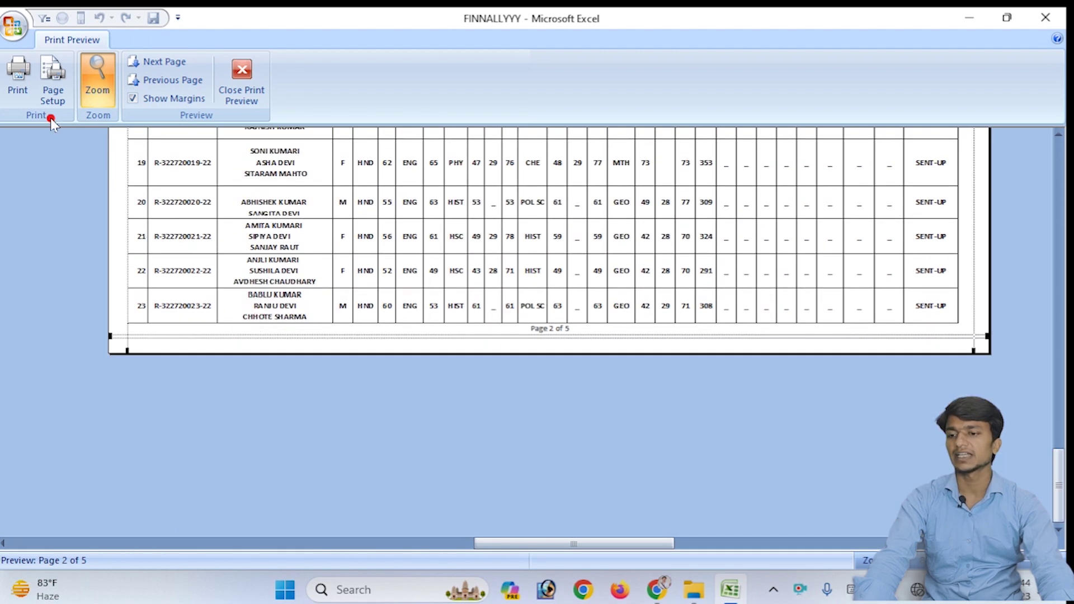
Check that page 3 of 5 repeats the school title, then hide the margin guides
click(165, 62)
scroll(277, 337, up, 10)
scroll(278, 337, up, 7)
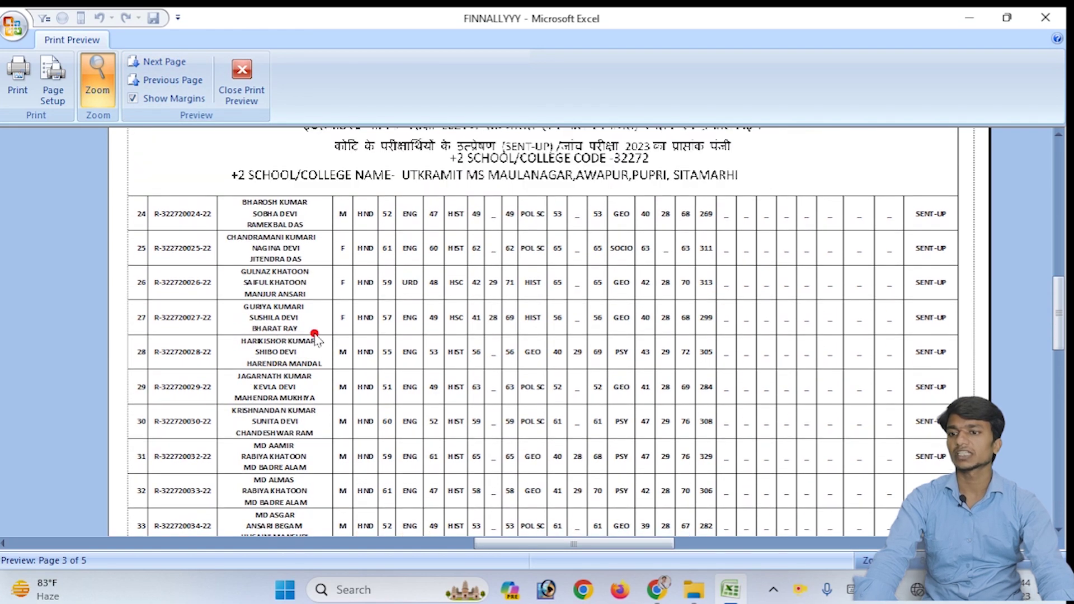
scroll(162, 378, down, 6)
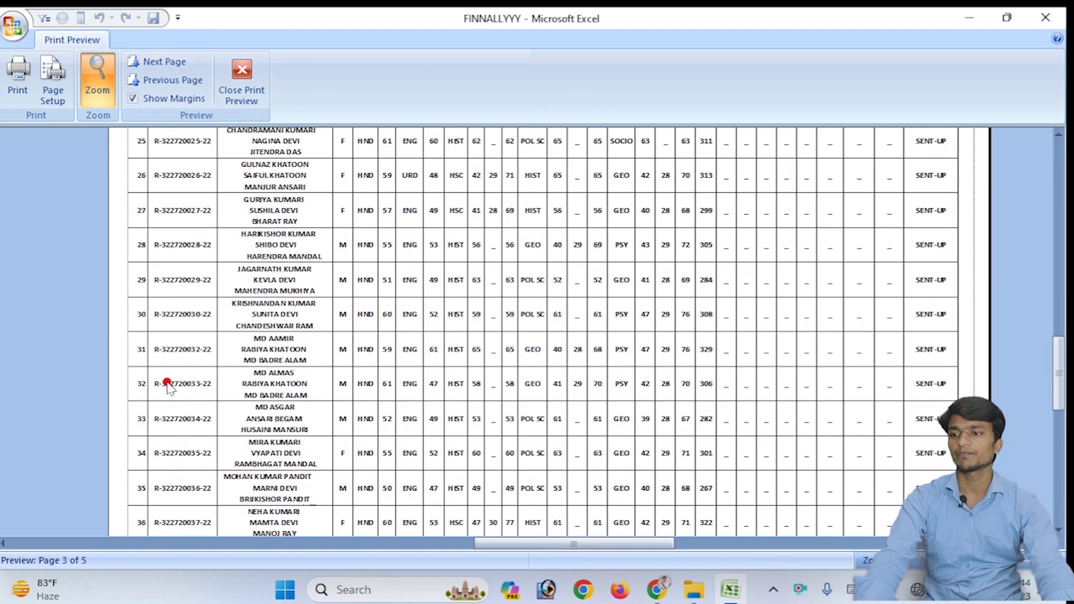
scroll(163, 378, down, 5)
scroll(139, 425, down, 5)
scroll(199, 433, up, 5)
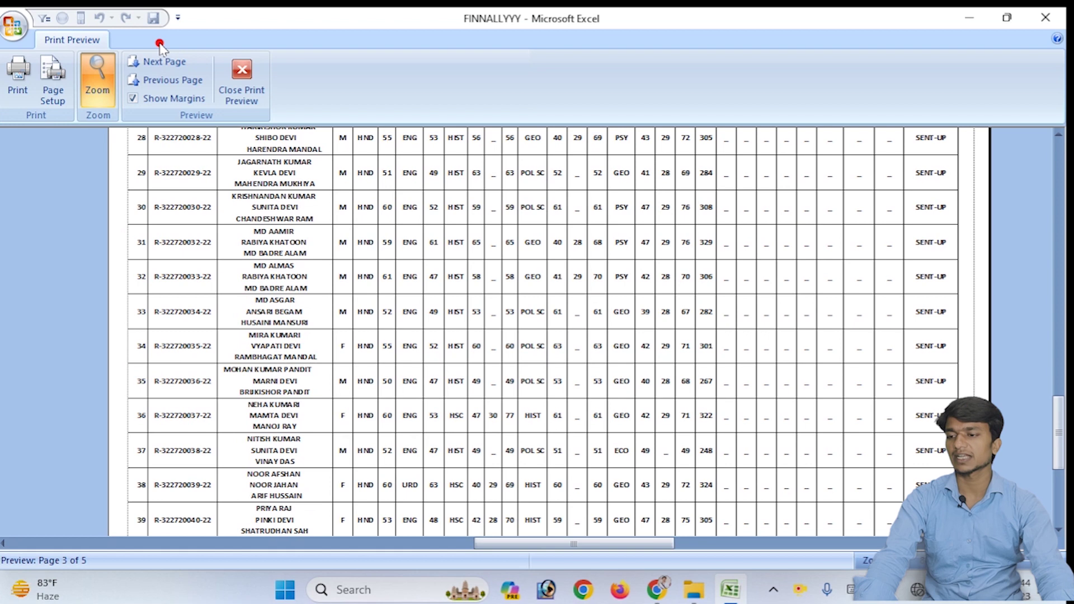
scroll(597, 288, up, 1)
scroll(597, 288, up, 2)
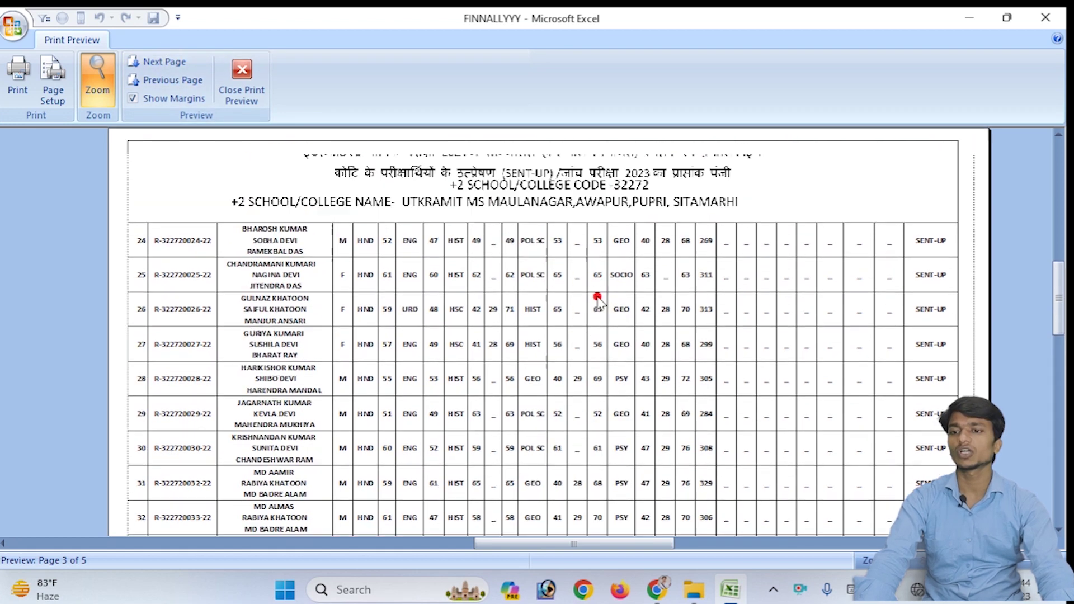
scroll(599, 291, up, 2)
scroll(603, 294, up, 1)
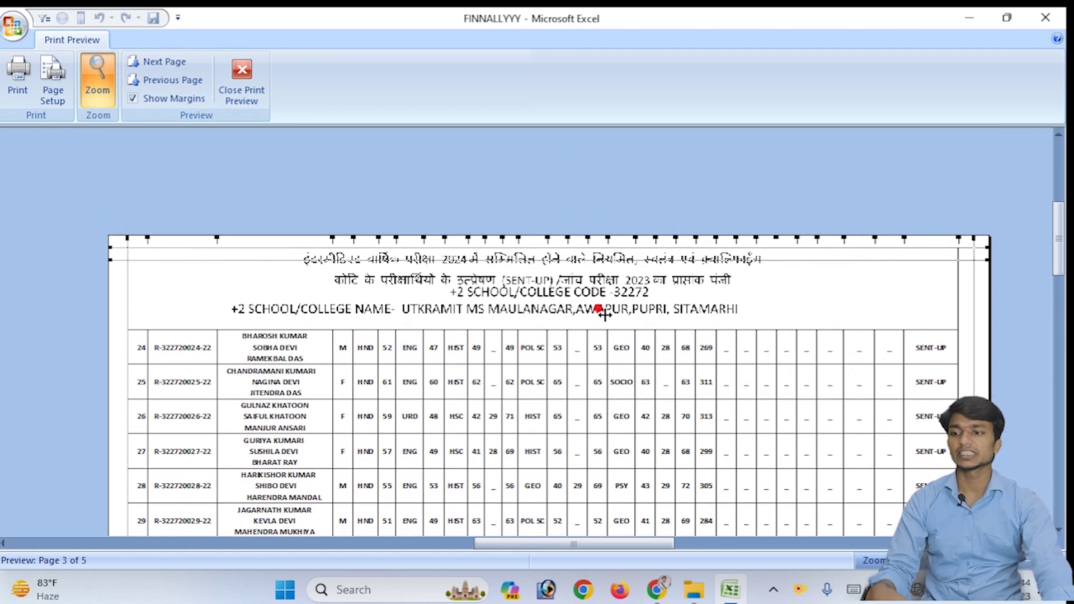
scroll(599, 302, up, 2)
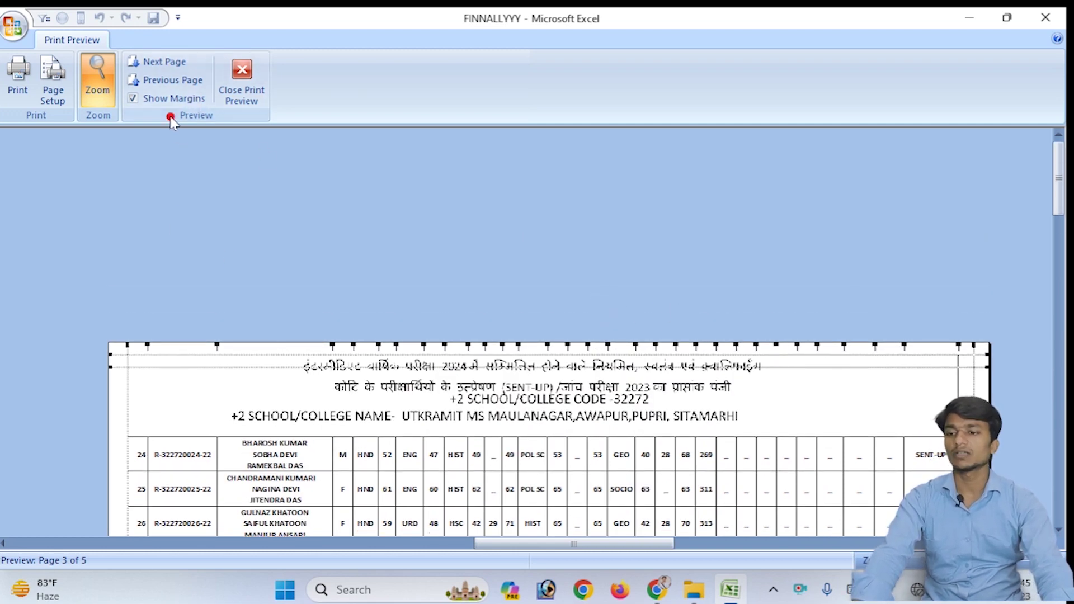
click(159, 99)
Review page 3 of 5 without margins: Hindi heading, school code and name above student row 24
scroll(500, 506, down, 2)
scroll(493, 403, down, 2)
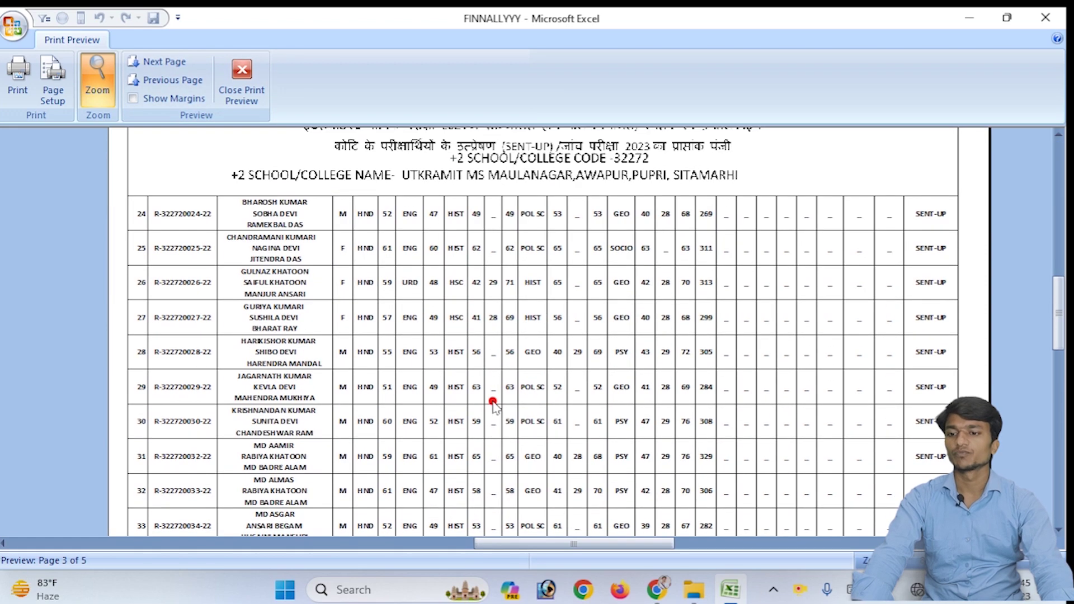
scroll(394, 210, up, 1)
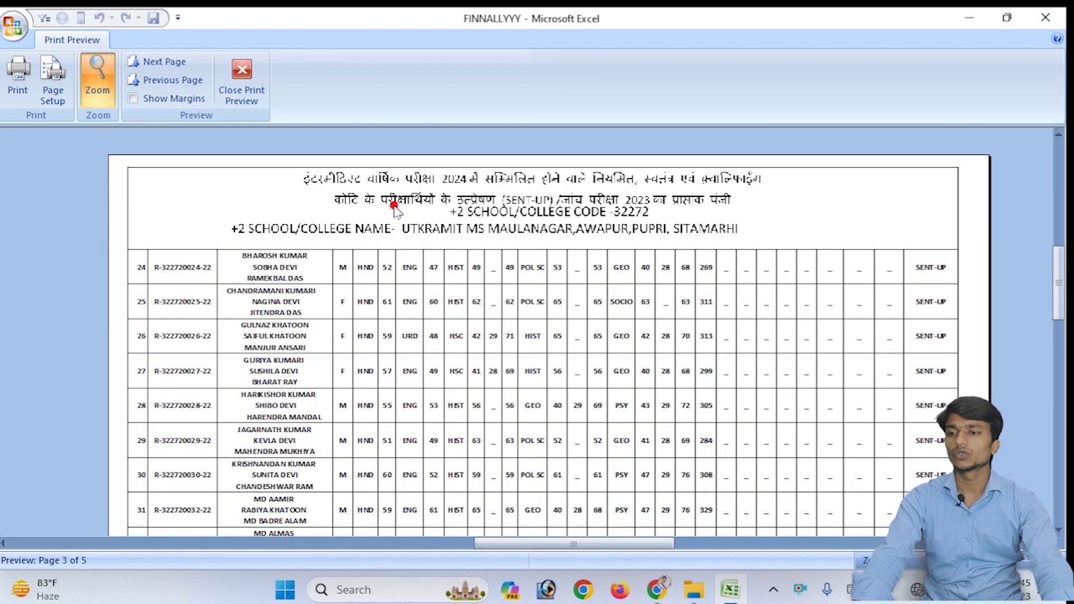
scroll(391, 223, up, 2)
click(390, 234)
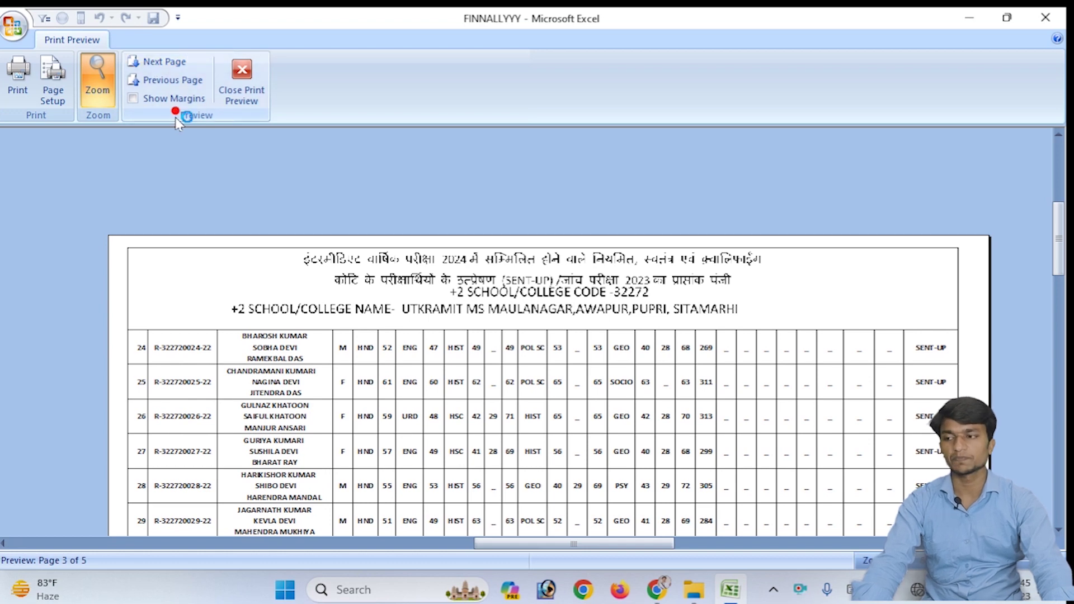
scroll(364, 302, down, 3)
scroll(241, 179, up, 1)
scroll(604, 196, up, 1)
scroll(595, 195, up, 1)
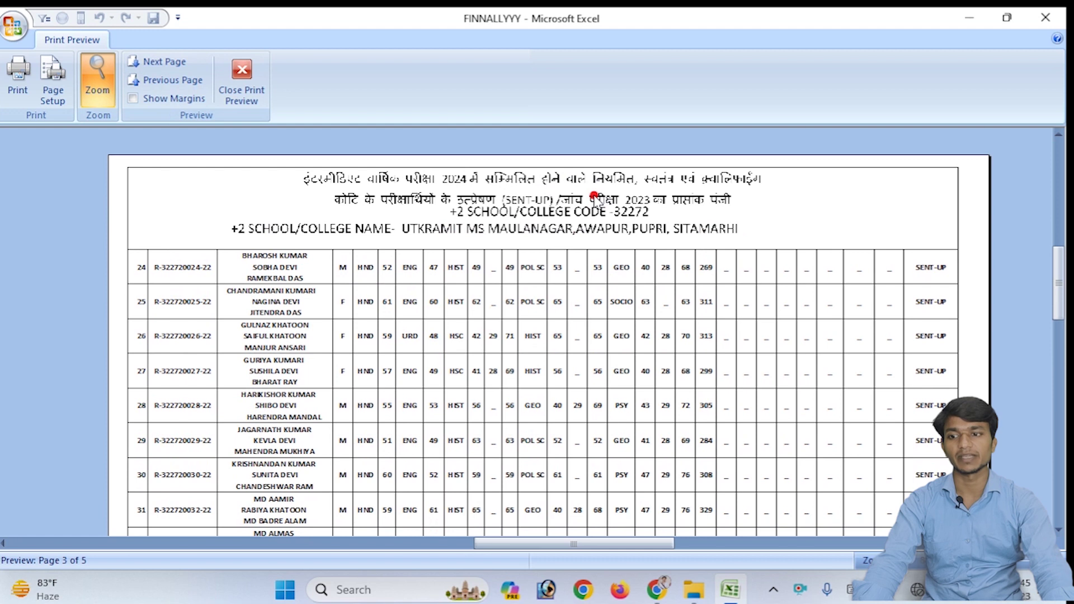